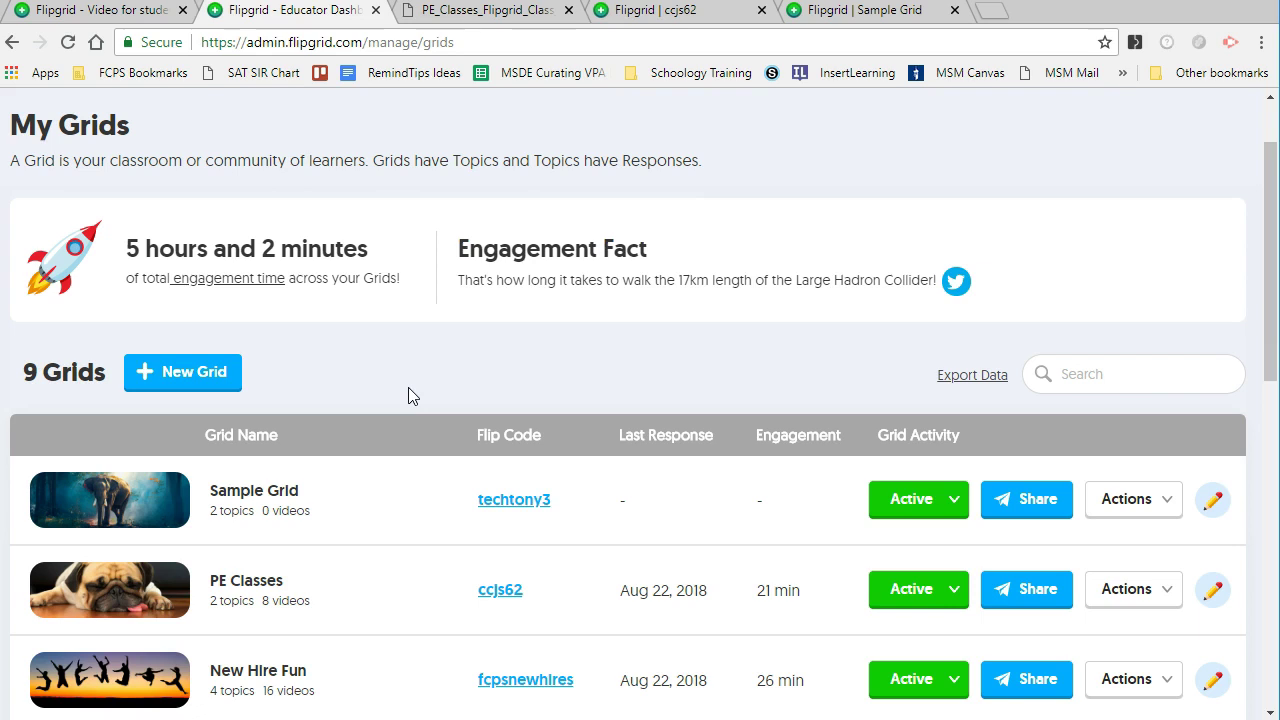
Step: View the PE Classes grid's student ID login page through its Flip Code and close it again
{"action": "left_click", "coordinate": [507, 594]}
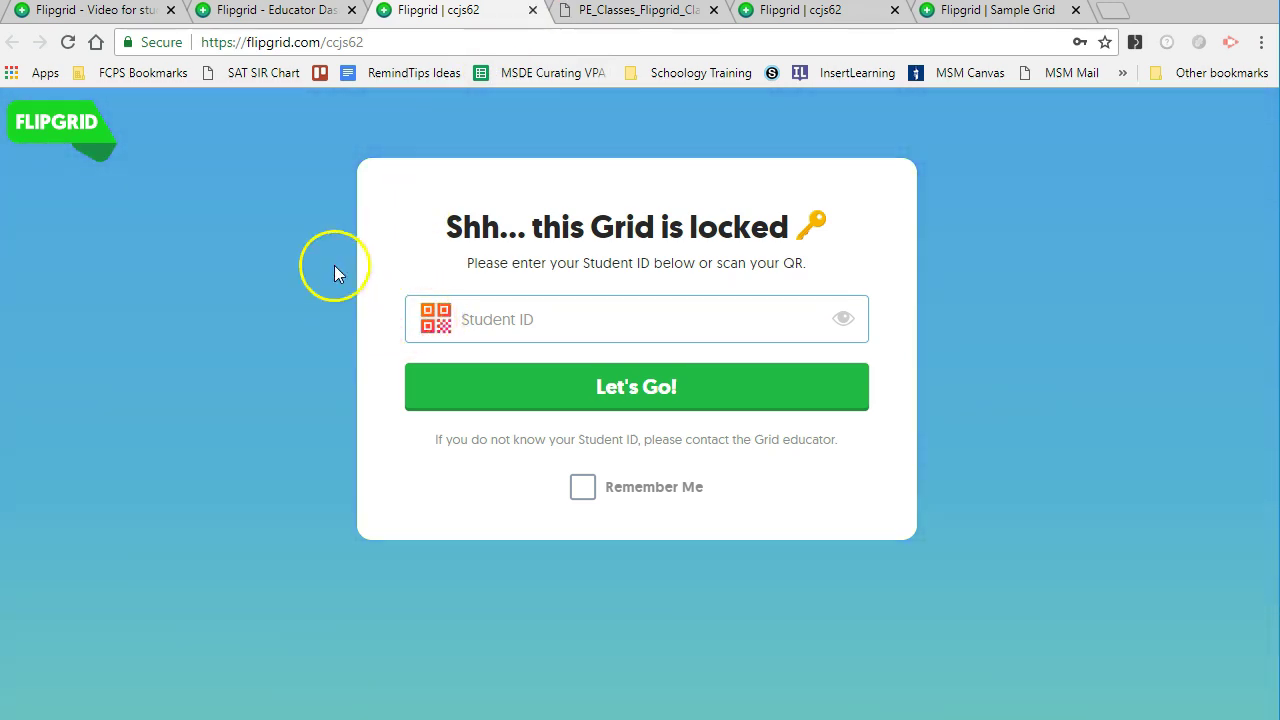
{"action": "left_click", "coordinate": [533, 10]}
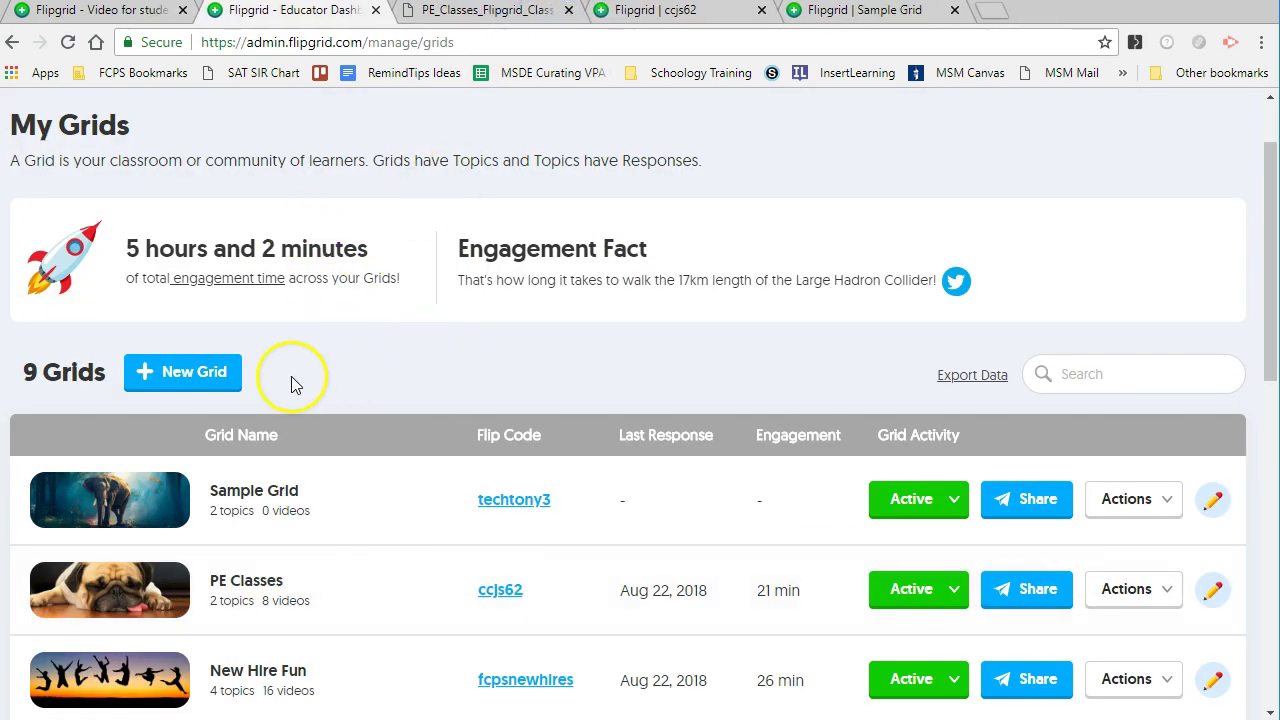
Step: Start a new grid with the Student ID List community type and name it StudentIDLists3
{"action": "left_click", "coordinate": [220, 385]}
{"action": "scroll", "coordinate": [557, 237], "scroll_direction": "down", "scroll_amount": 2}
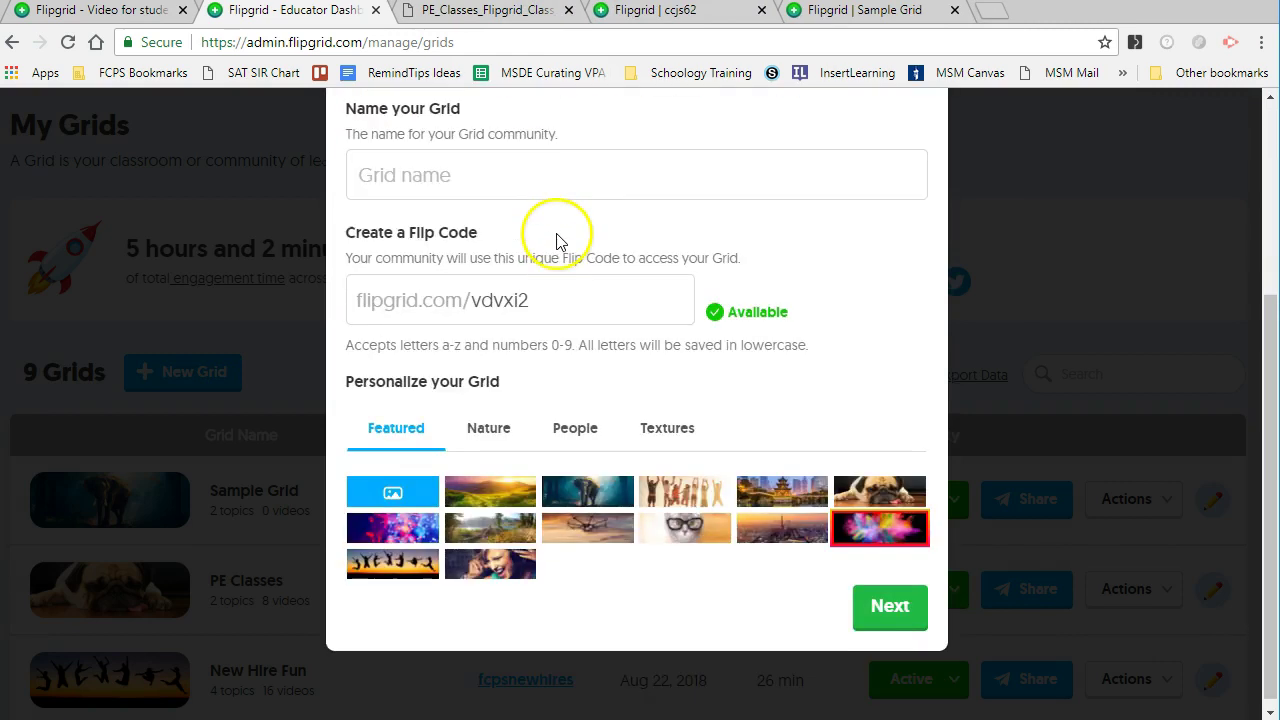
{"action": "scroll", "coordinate": [557, 278], "scroll_direction": "up", "scroll_amount": 2}
{"action": "left_click", "coordinate": [557, 278]}
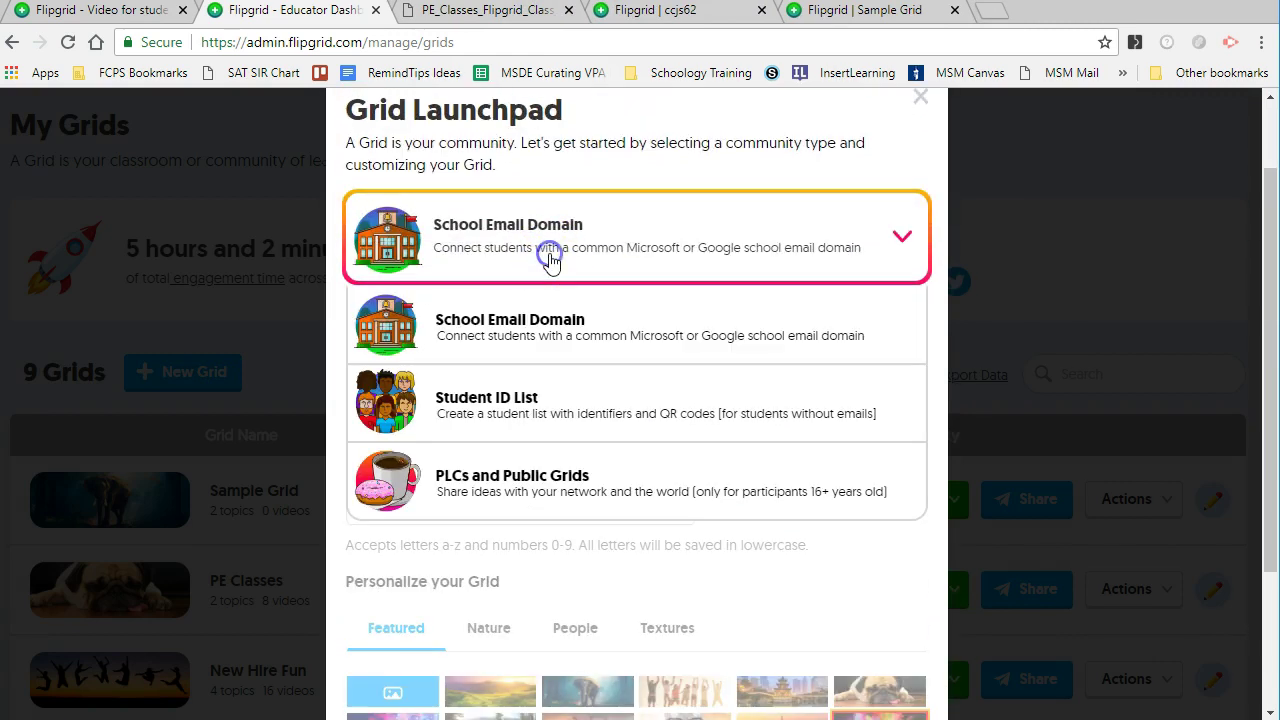
{"action": "left_click", "coordinate": [523, 397]}
{"action": "left_click", "coordinate": [502, 386]}
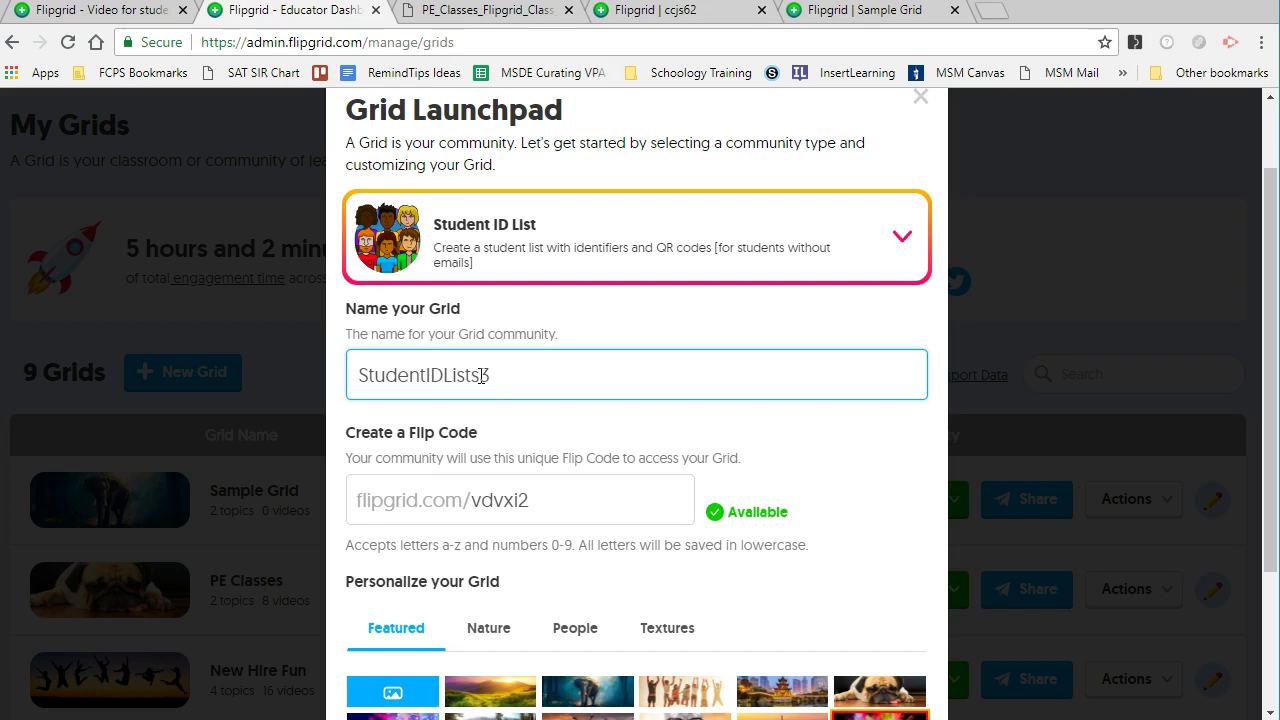
Step: Keep the suggested Flip Code, pick the featured cover image of the woman with headphones, and continue to the student list
{"action": "left_click_drag", "start_coordinate": [540, 500], "coordinate": [478, 502]}
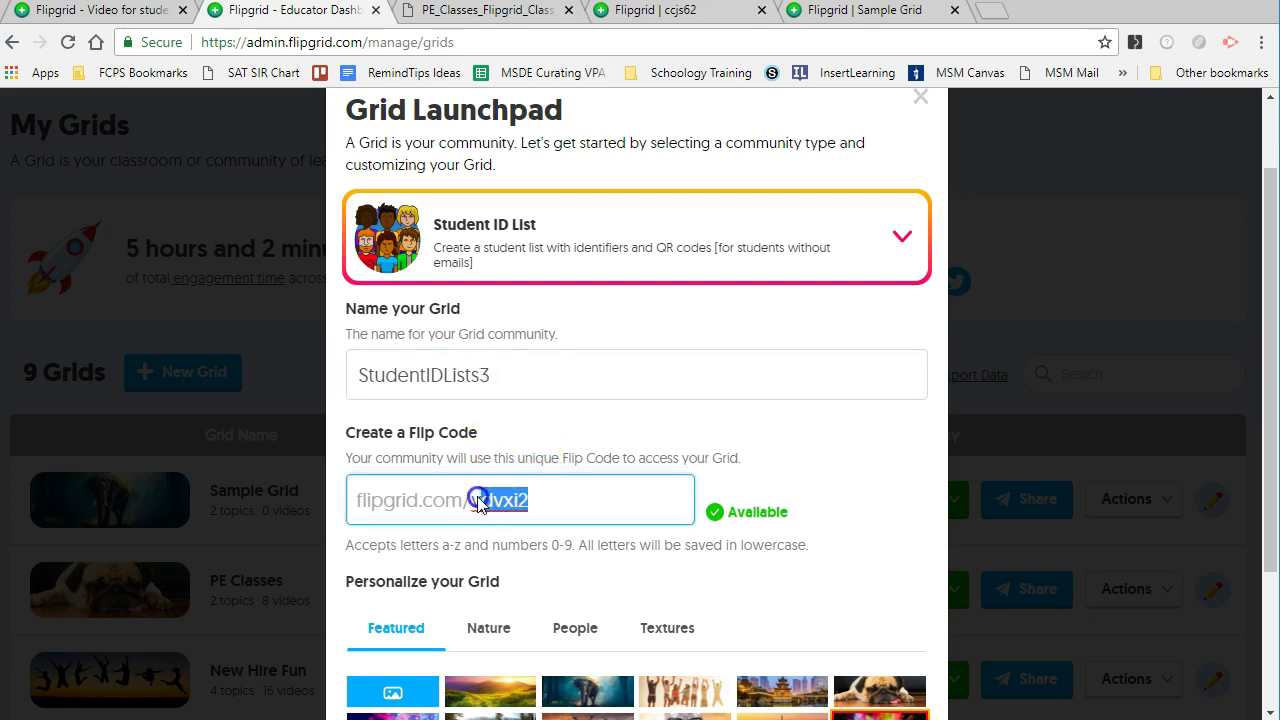
{"action": "left_click", "coordinate": [522, 500]}
{"action": "scroll", "coordinate": [613, 491], "scroll_direction": "down", "scroll_amount": 1}
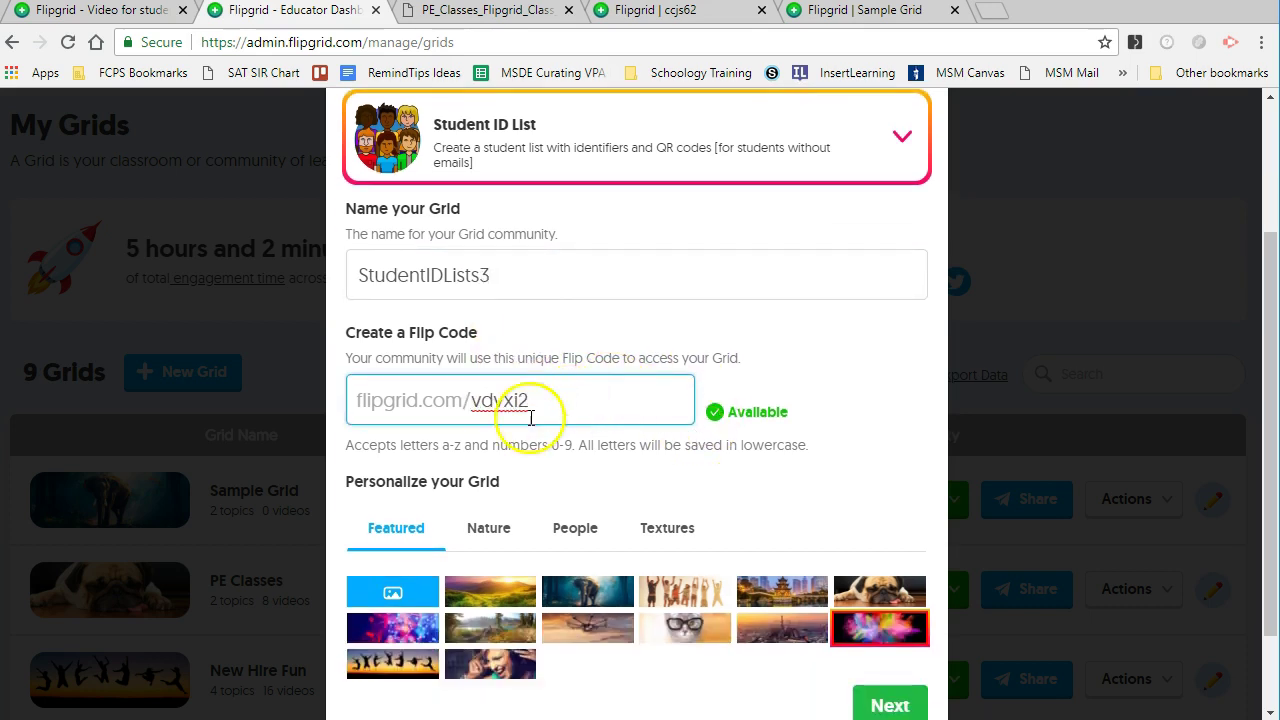
{"action": "left_click", "coordinate": [398, 668]}
{"action": "left_click", "coordinate": [490, 663]}
{"action": "scroll", "coordinate": [811, 555], "scroll_direction": "down", "scroll_amount": 1}
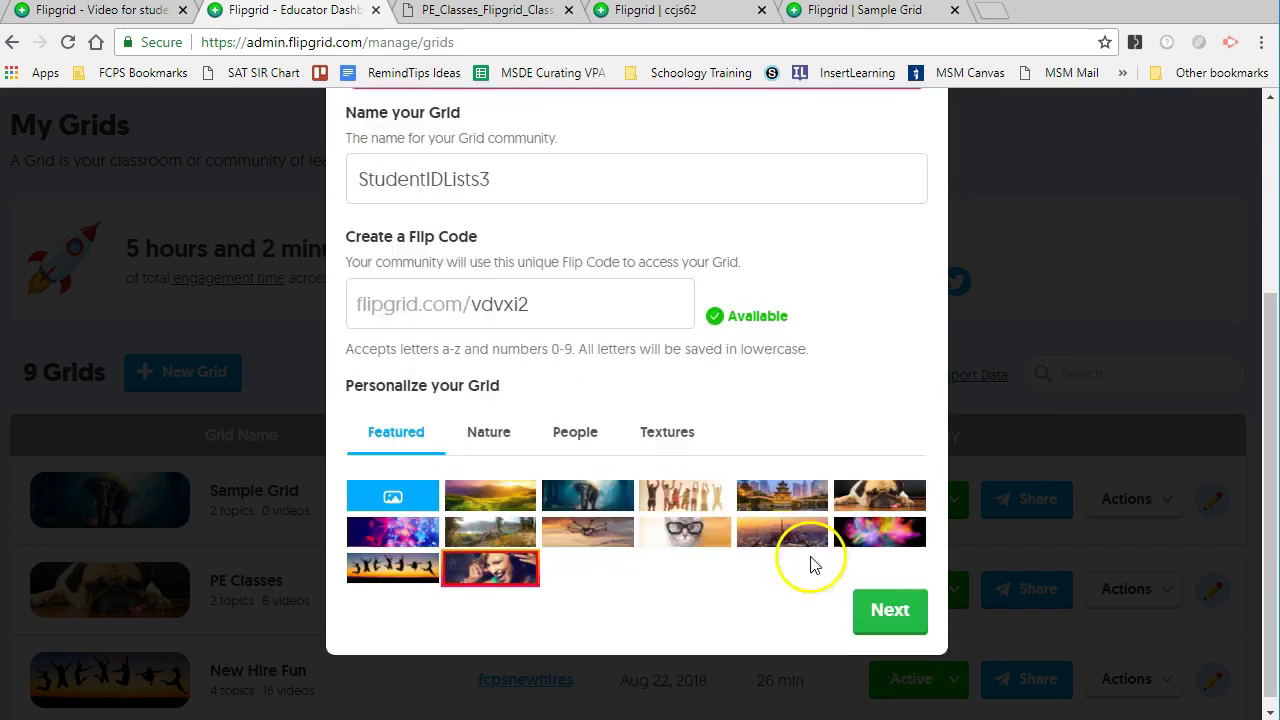
{"action": "left_click", "coordinate": [880, 607]}
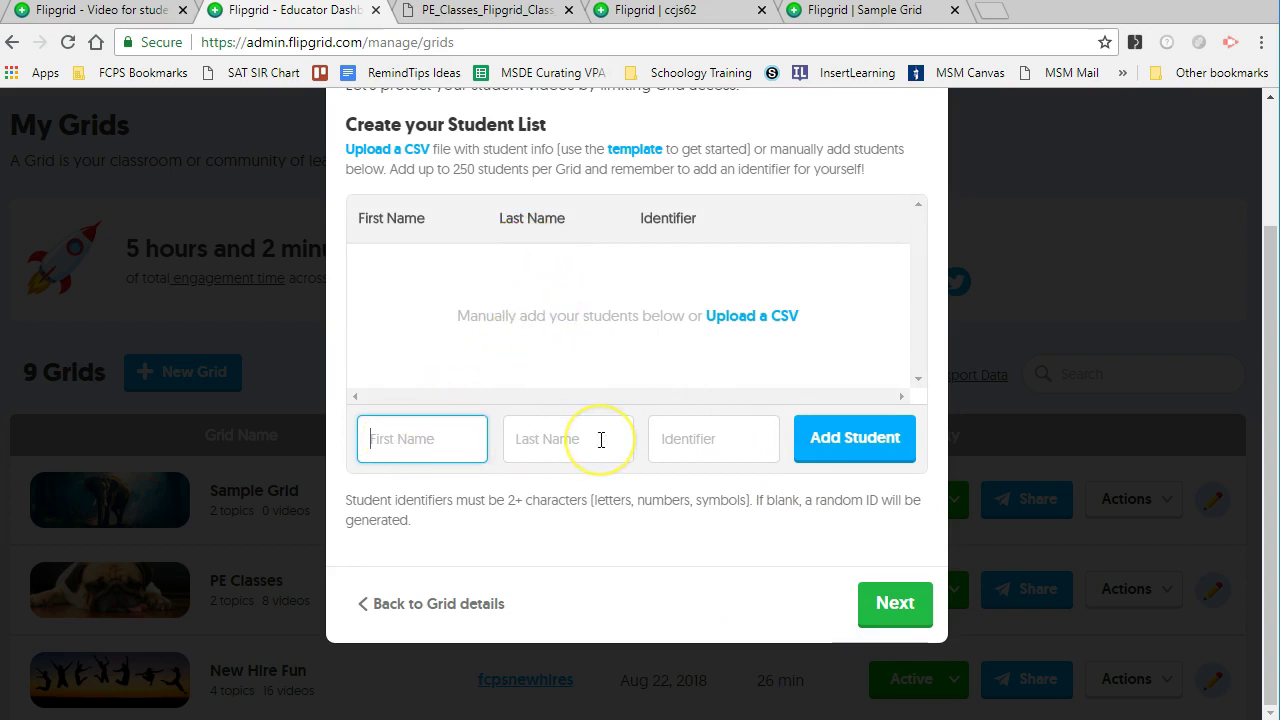
Step: Add the first student to the list with a first and last name, leaving the identifier blank
{"action": "left_click", "coordinate": [446, 431]}
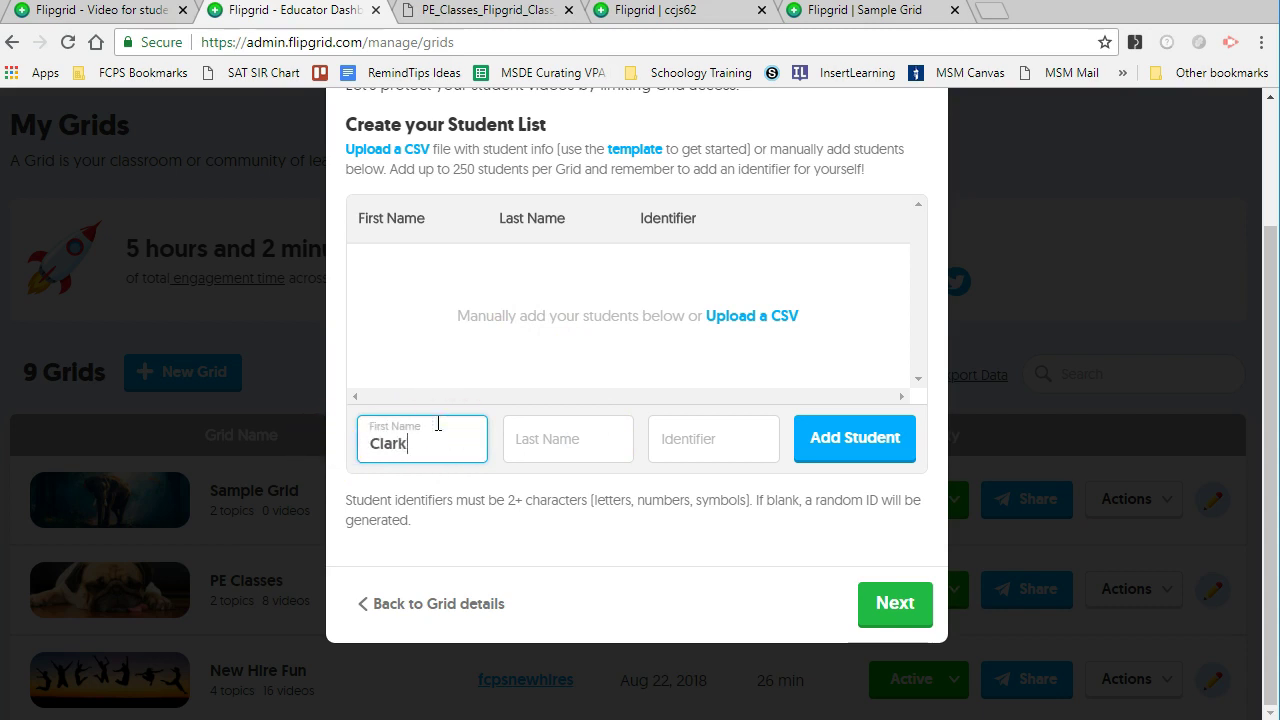
{"action": "key", "text": "Tab"}
{"action": "key", "text": "Tab"}
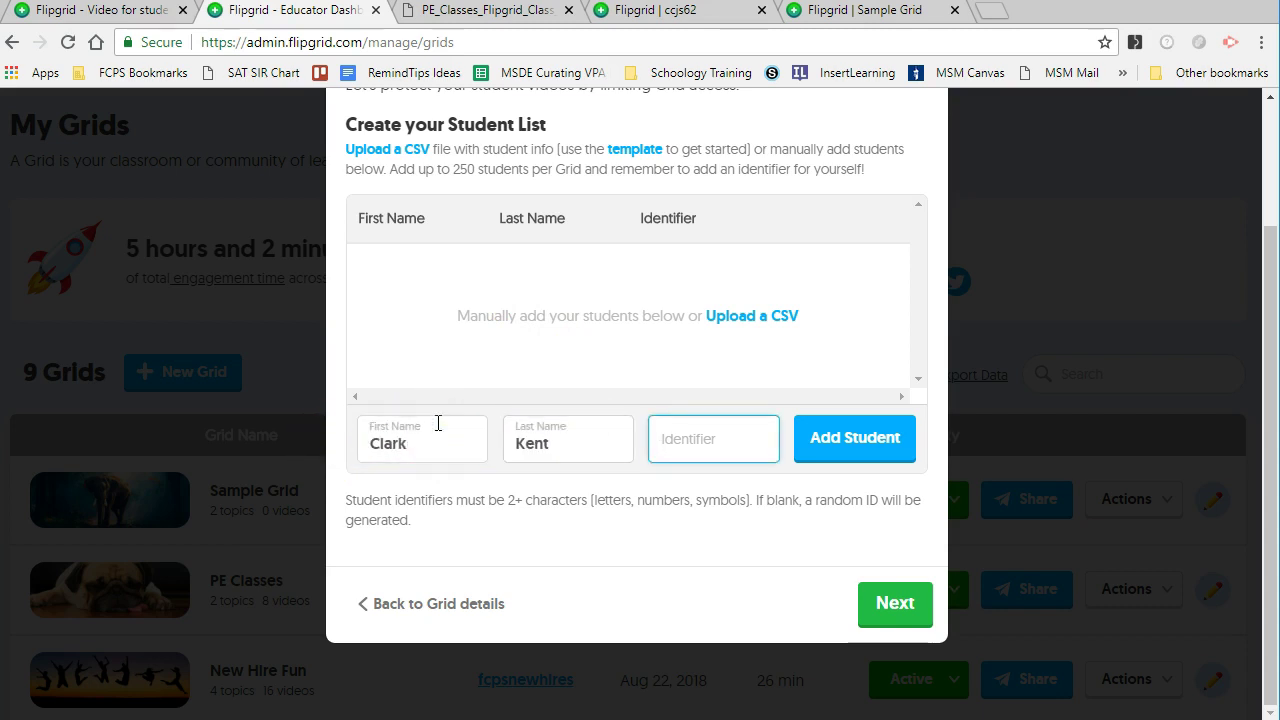
{"action": "left_click", "coordinate": [663, 435]}
{"action": "left_click", "coordinate": [885, 440]}
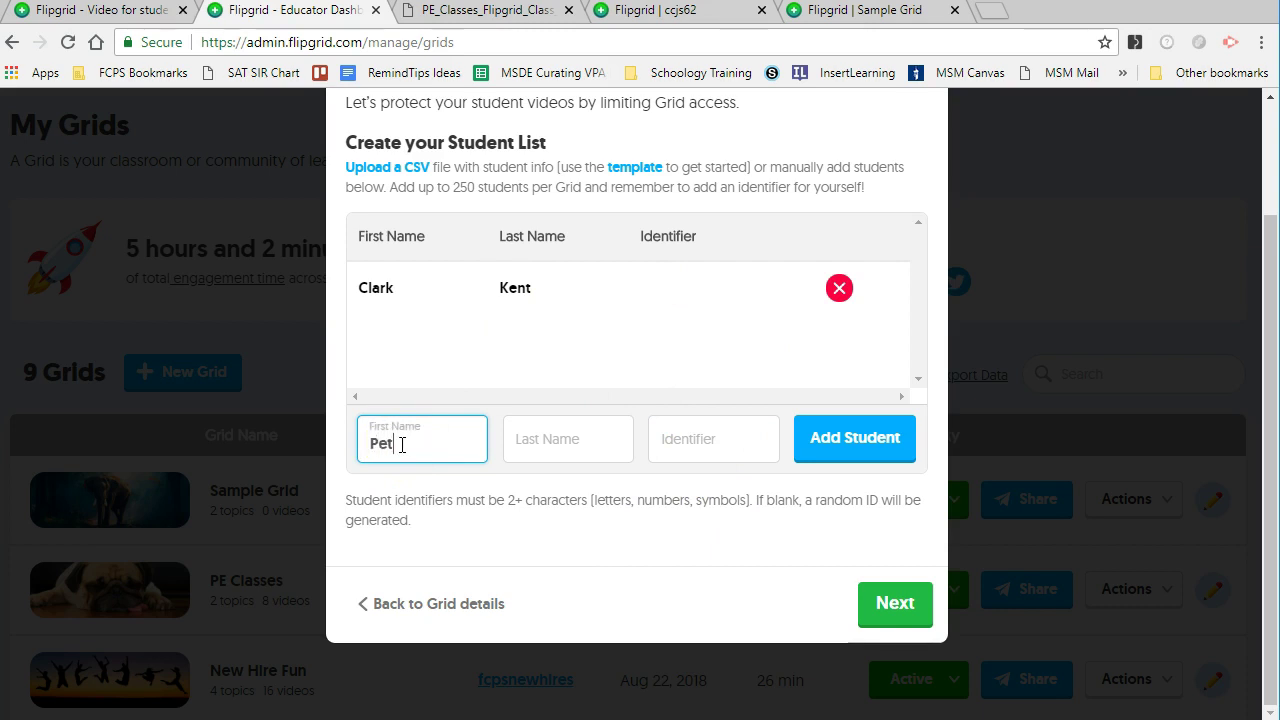
Step: Add a second student by first and last name, again without an identifier
{"action": "key", "text": "Tab"}
{"action": "type", "text": "K"}
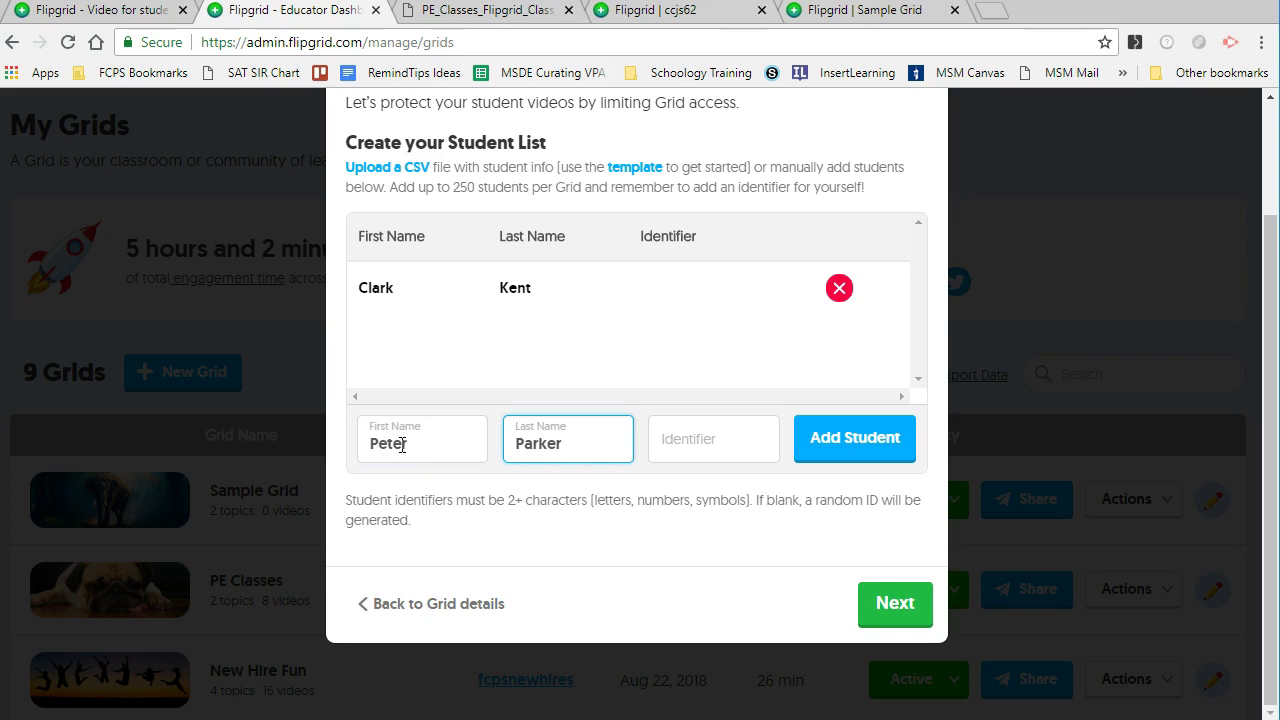
{"action": "key", "text": "Tab"}
{"action": "left_click", "coordinate": [838, 450]}
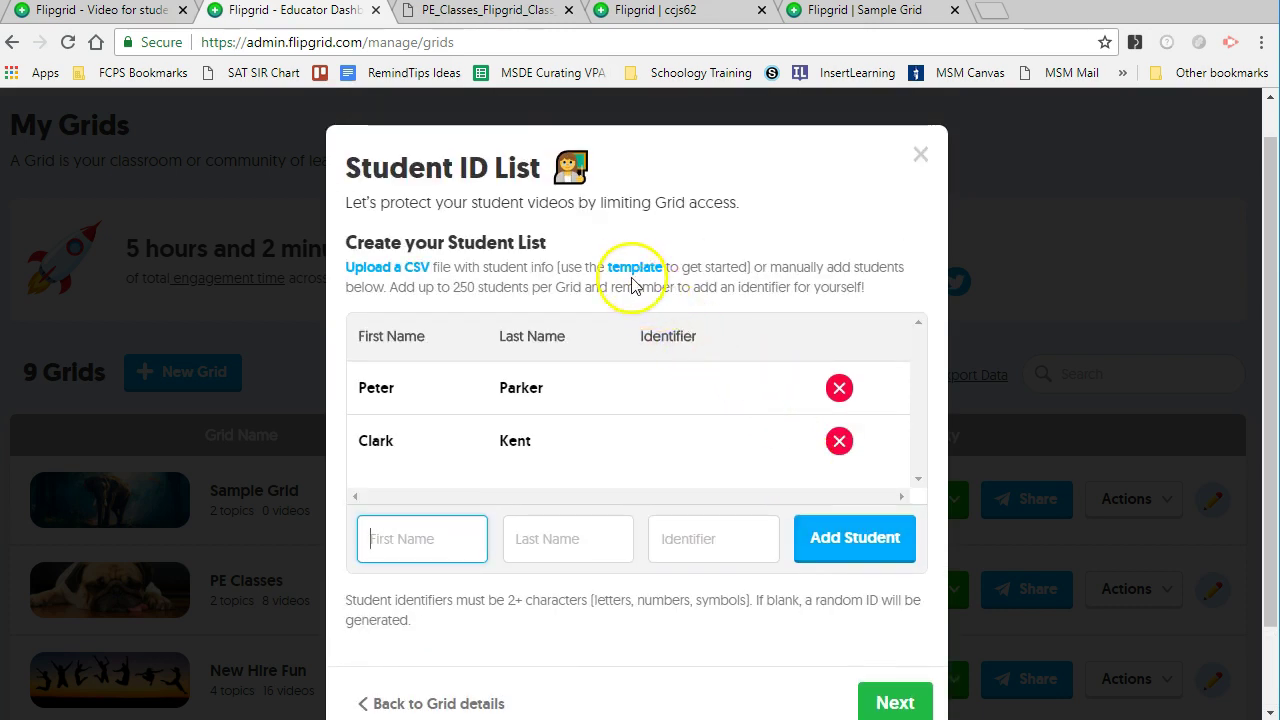
Step: Download the student list template and proceed to the review of the student IDs
{"action": "left_click", "coordinate": [628, 270]}
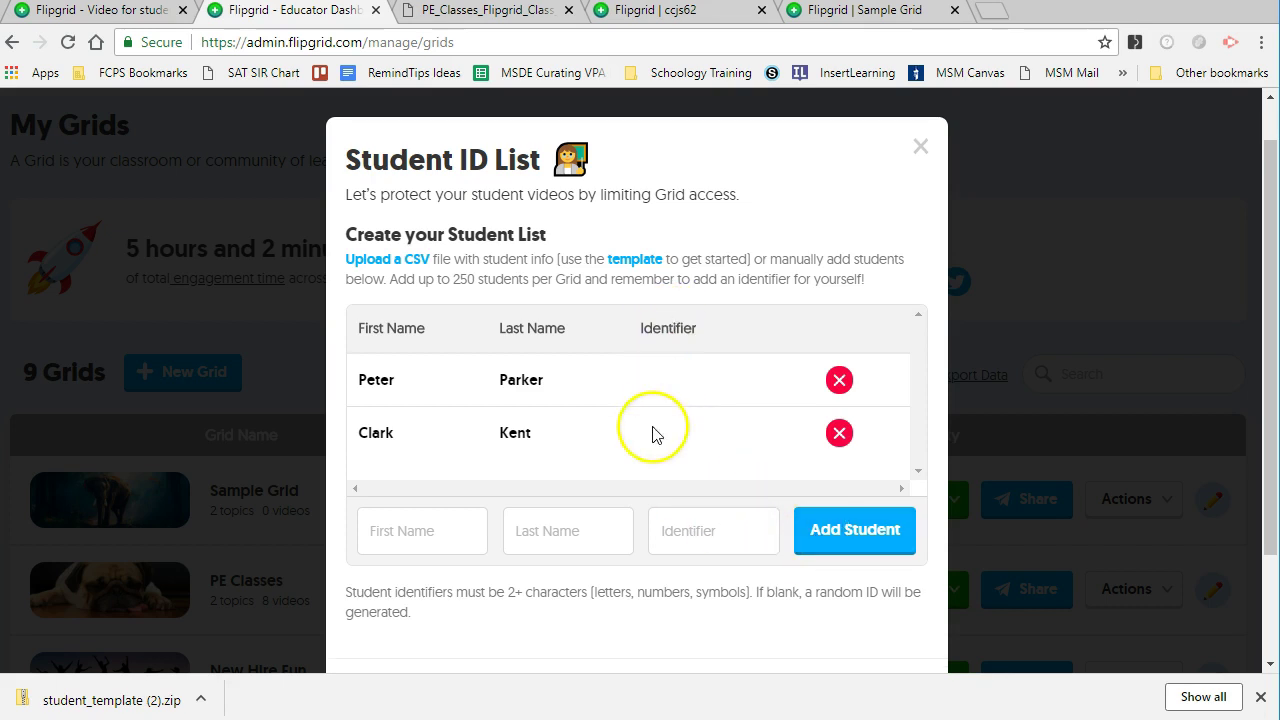
{"action": "scroll", "coordinate": [700, 460], "scroll_direction": "down", "scroll_amount": 2}
{"action": "left_click", "coordinate": [883, 555]}
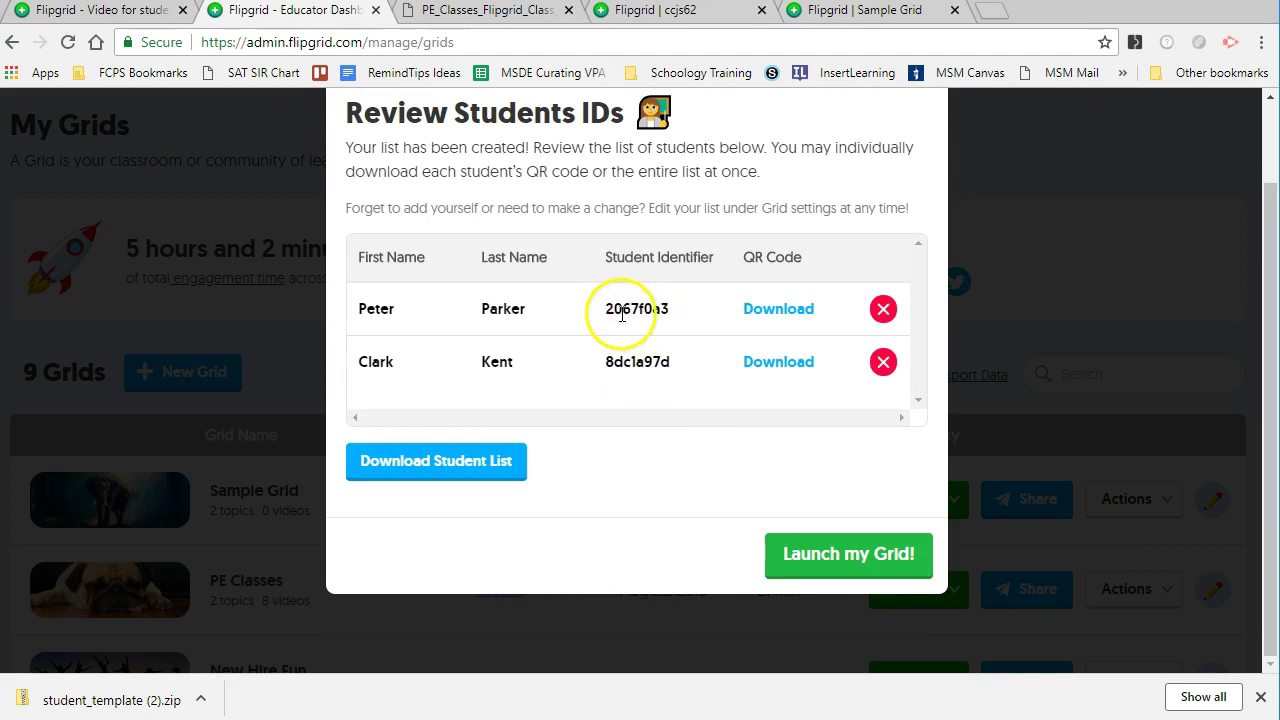
Step: Download the full student list as a PDF and open the downloaded file
{"action": "scroll", "coordinate": [630, 380], "scroll_direction": "up", "scroll_amount": 1}
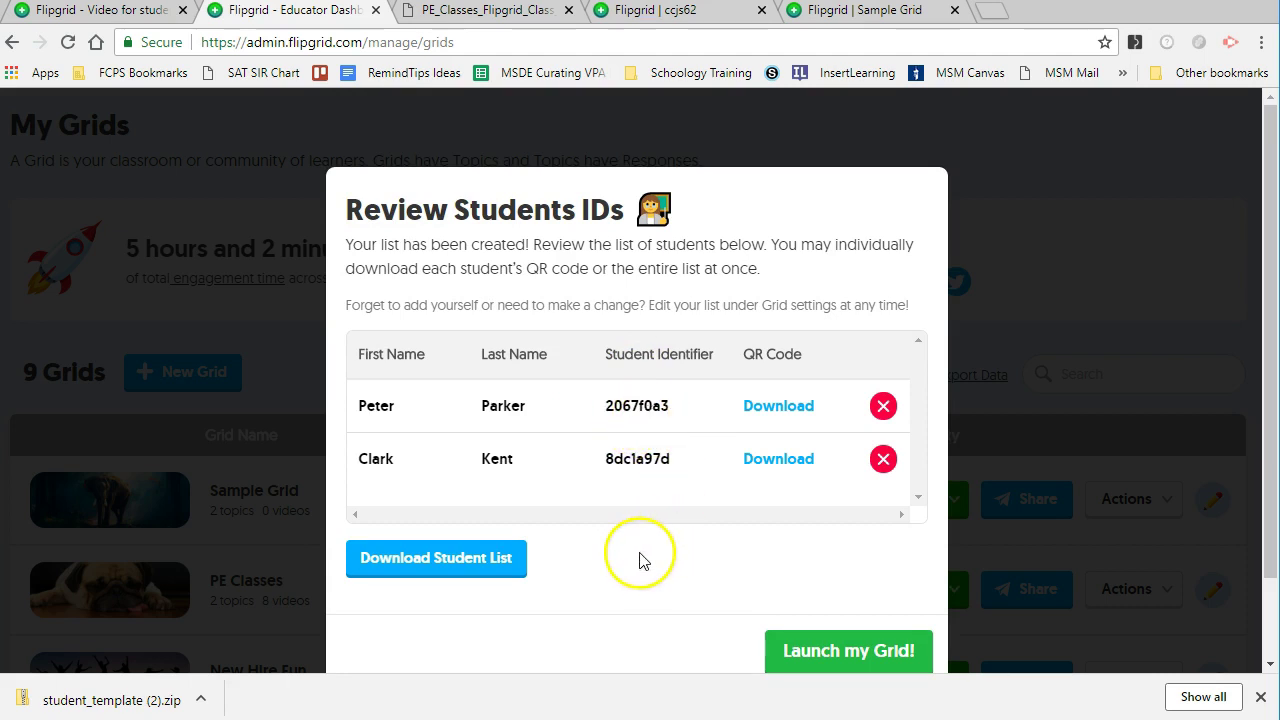
{"action": "left_click", "coordinate": [513, 560]}
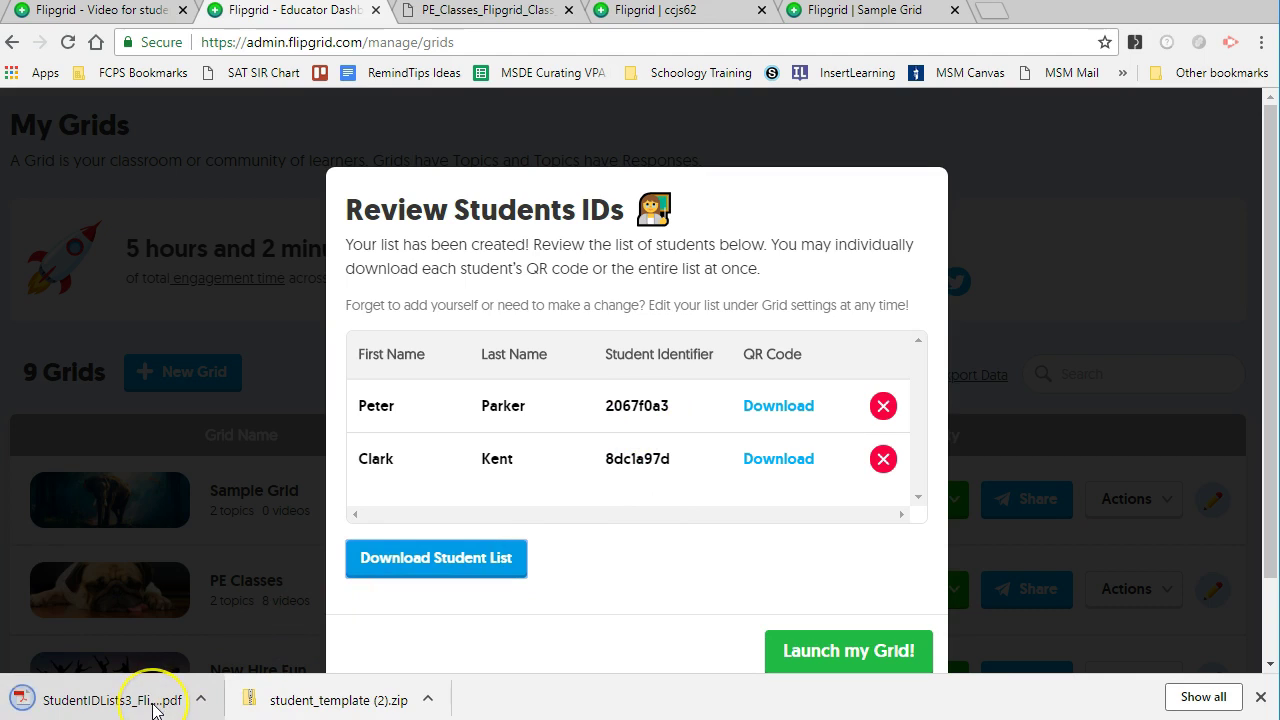
{"action": "left_click", "coordinate": [155, 708]}
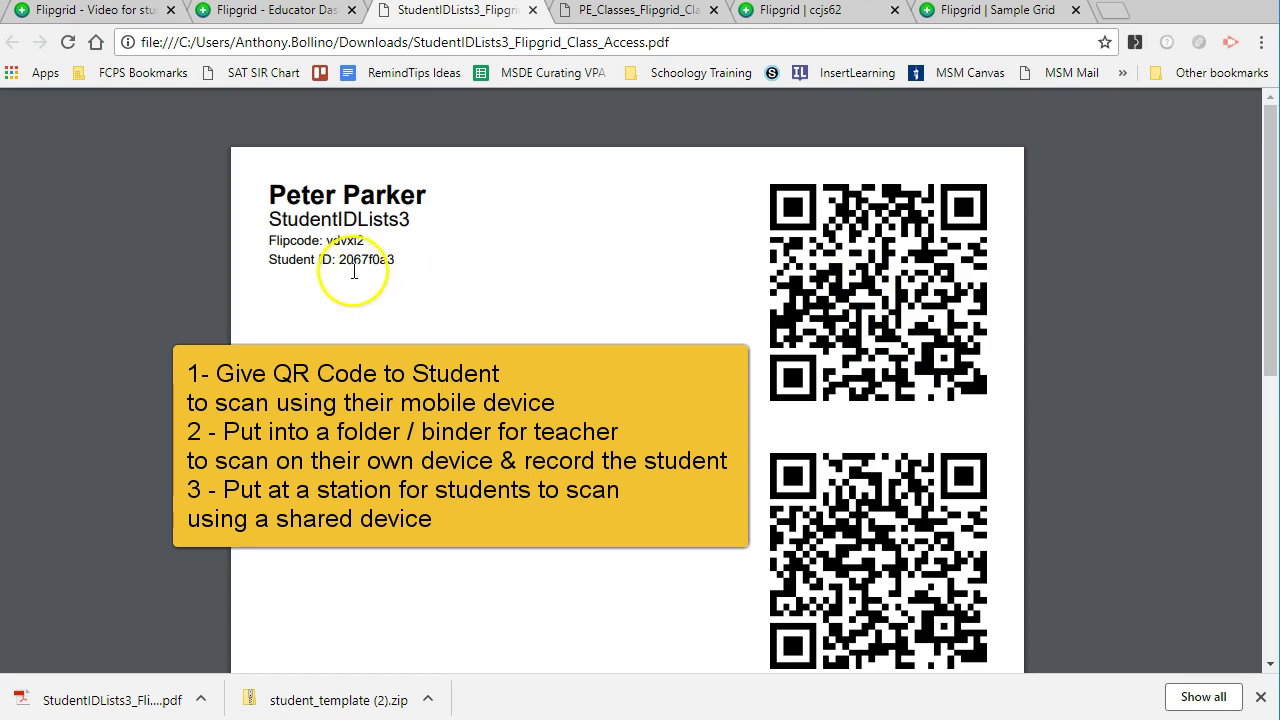
Step: Examine the first student's Flip Code, student ID and QR codes in the class access PDF
{"action": "left_click_drag", "start_coordinate": [326, 240], "coordinate": [366, 240]}
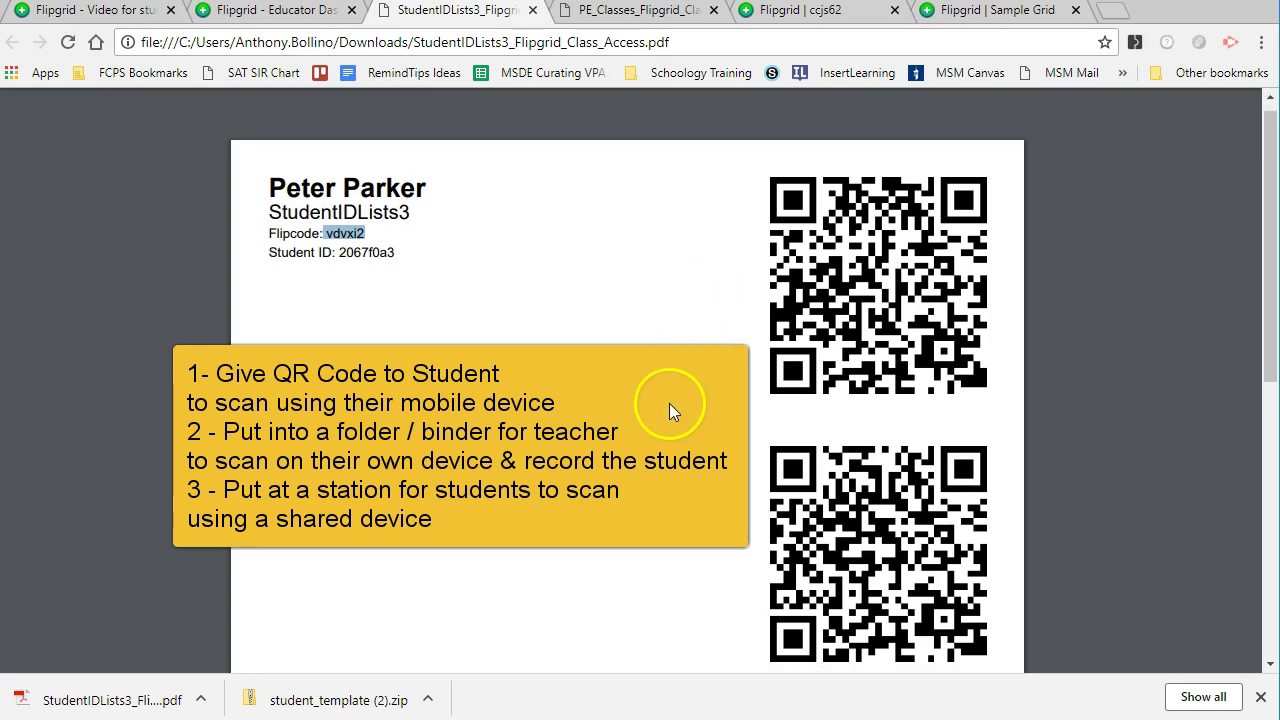
{"action": "scroll", "coordinate": [667, 406], "scroll_direction": "down", "scroll_amount": 1}
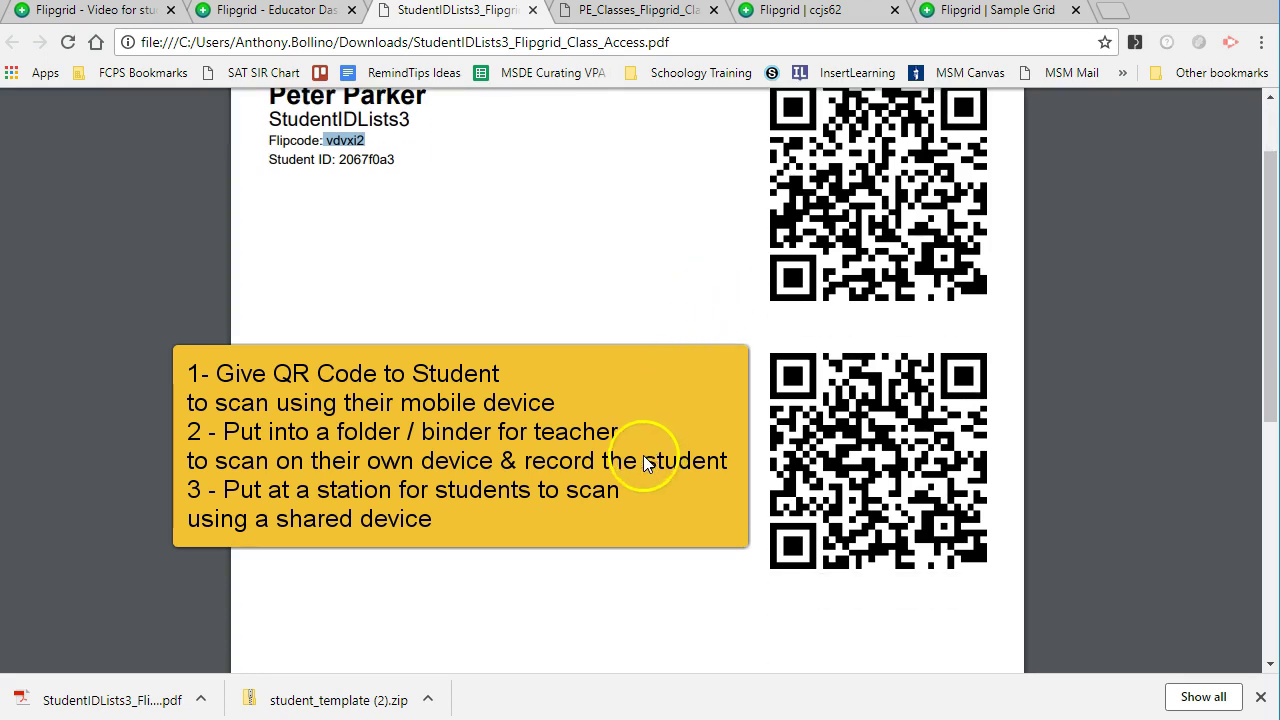
{"action": "scroll", "coordinate": [645, 460], "scroll_direction": "up", "scroll_amount": 1}
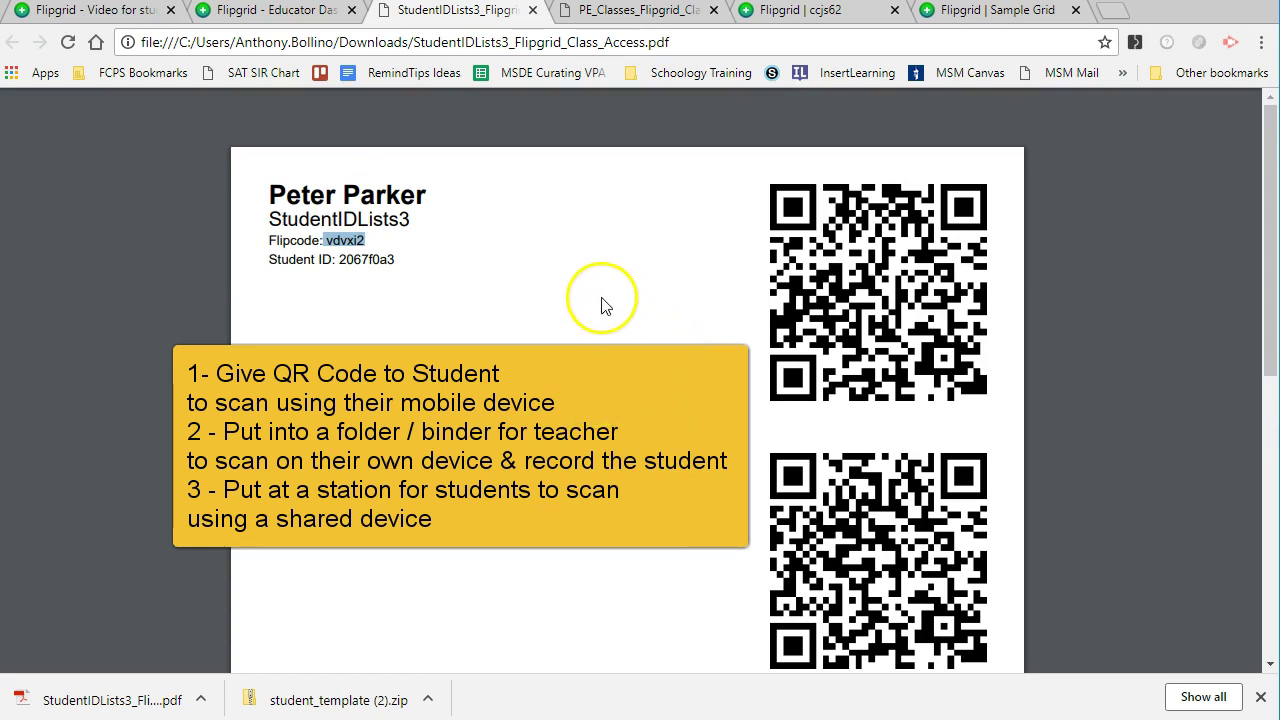
{"action": "scroll", "coordinate": [612, 330], "scroll_direction": "down", "scroll_amount": 1}
{"action": "scroll", "coordinate": [600, 405], "scroll_direction": "up", "scroll_amount": 1}
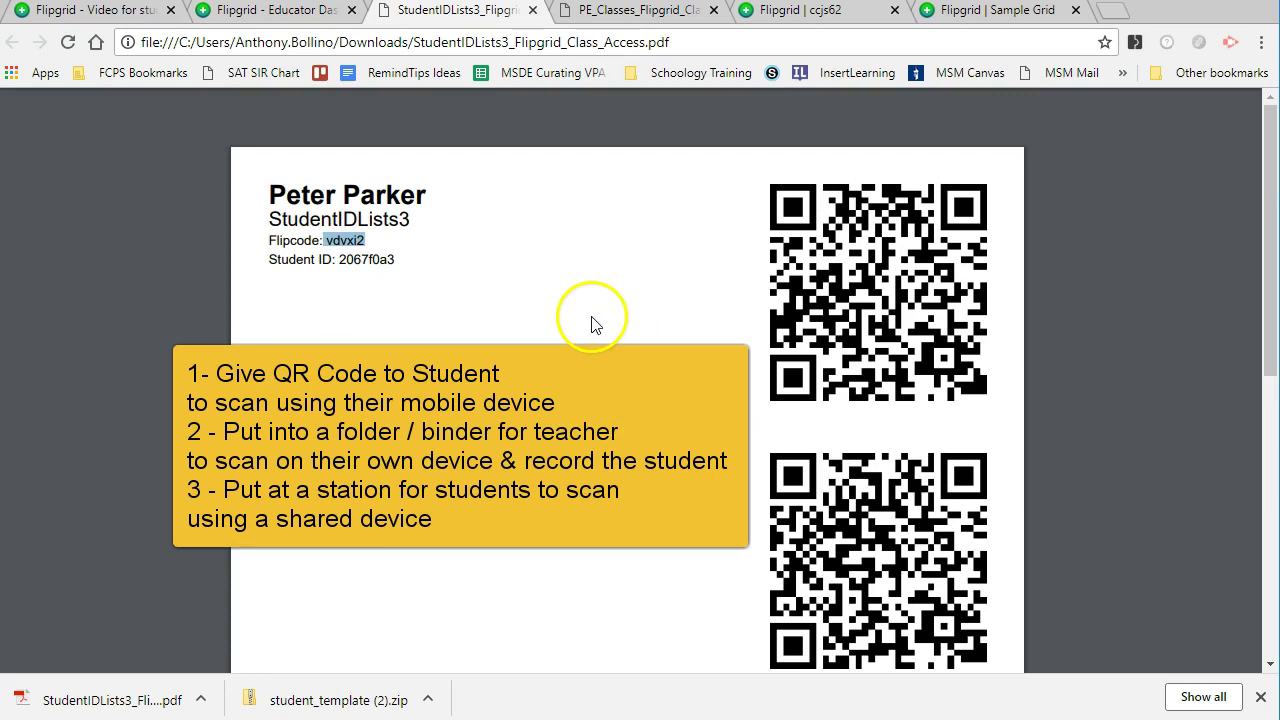
Step: Return to the student ID review in the educator dashboard and launch the grid
{"action": "left_click", "coordinate": [303, 12]}
{"action": "scroll", "coordinate": [846, 534], "scroll_direction": "down", "scroll_amount": 1}
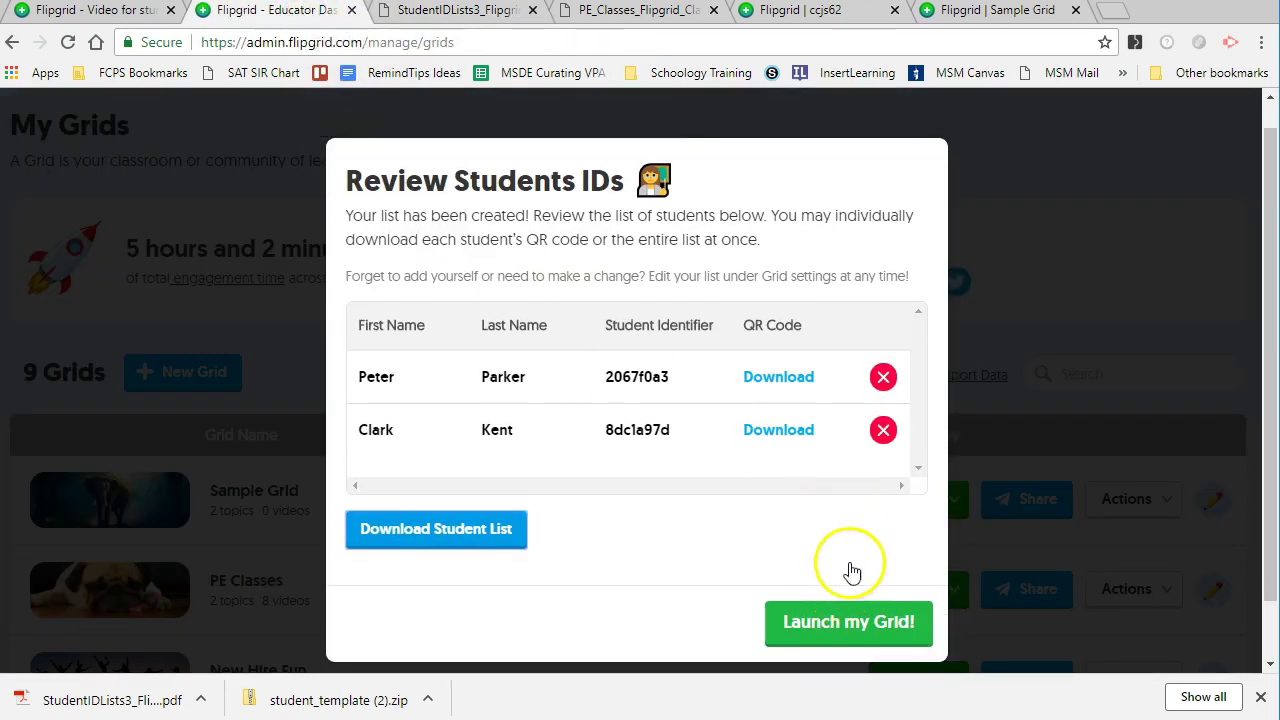
{"action": "left_click", "coordinate": [848, 566]}
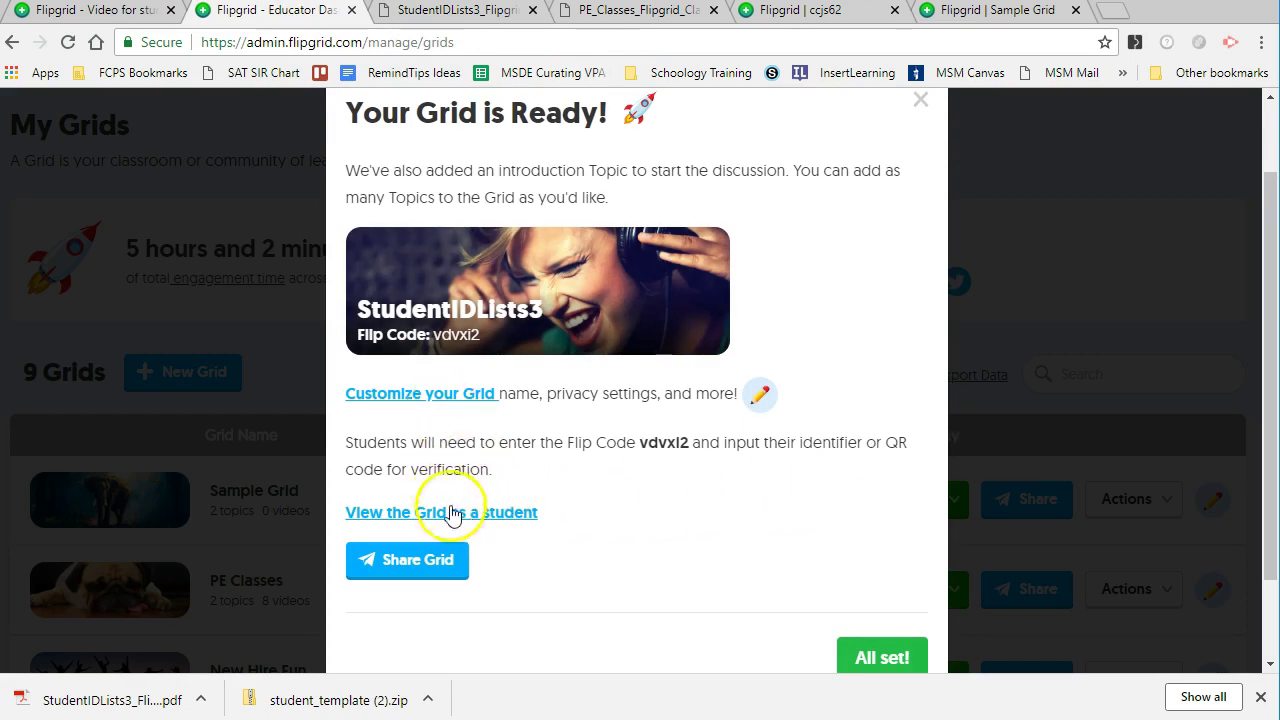
Step: Customize the new grid by adding a third student's first and last name to its Student ID List
{"action": "left_click", "coordinate": [437, 398]}
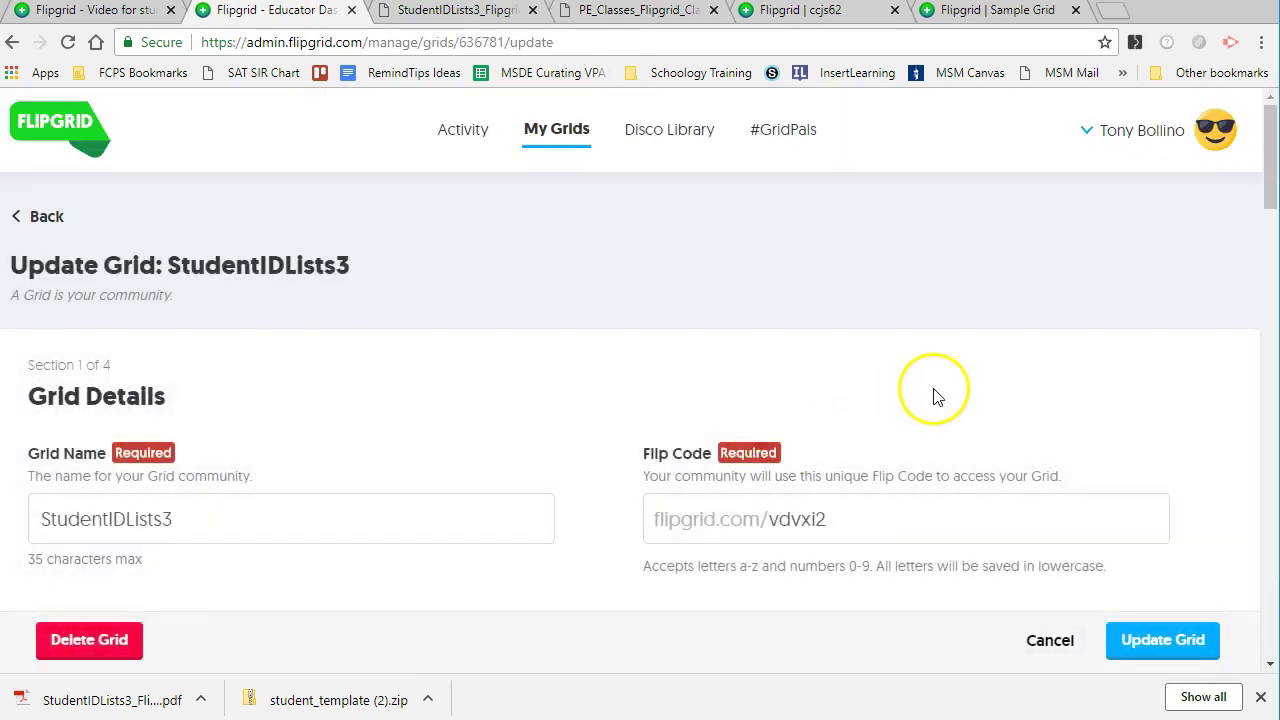
{"action": "scroll", "coordinate": [934, 394], "scroll_direction": "down", "scroll_amount": 5}
{"action": "scroll", "coordinate": [560, 410], "scroll_direction": "down", "scroll_amount": 2}
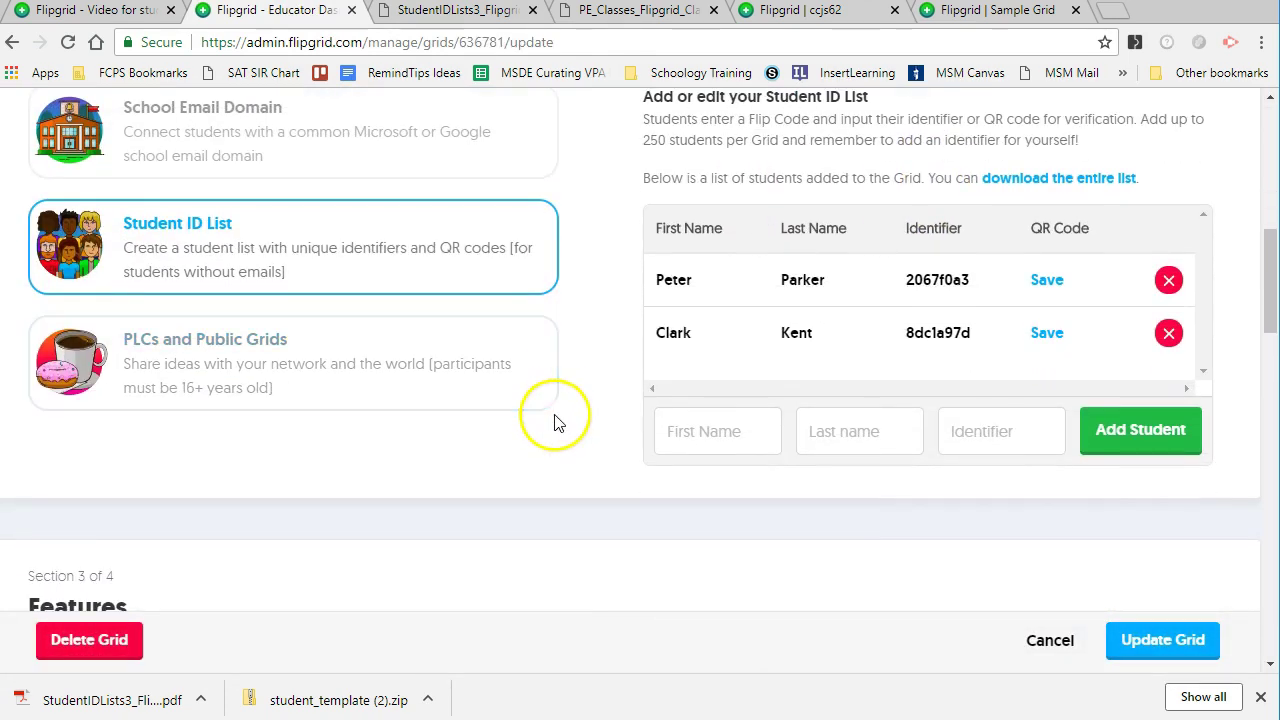
{"action": "left_click", "coordinate": [714, 431]}
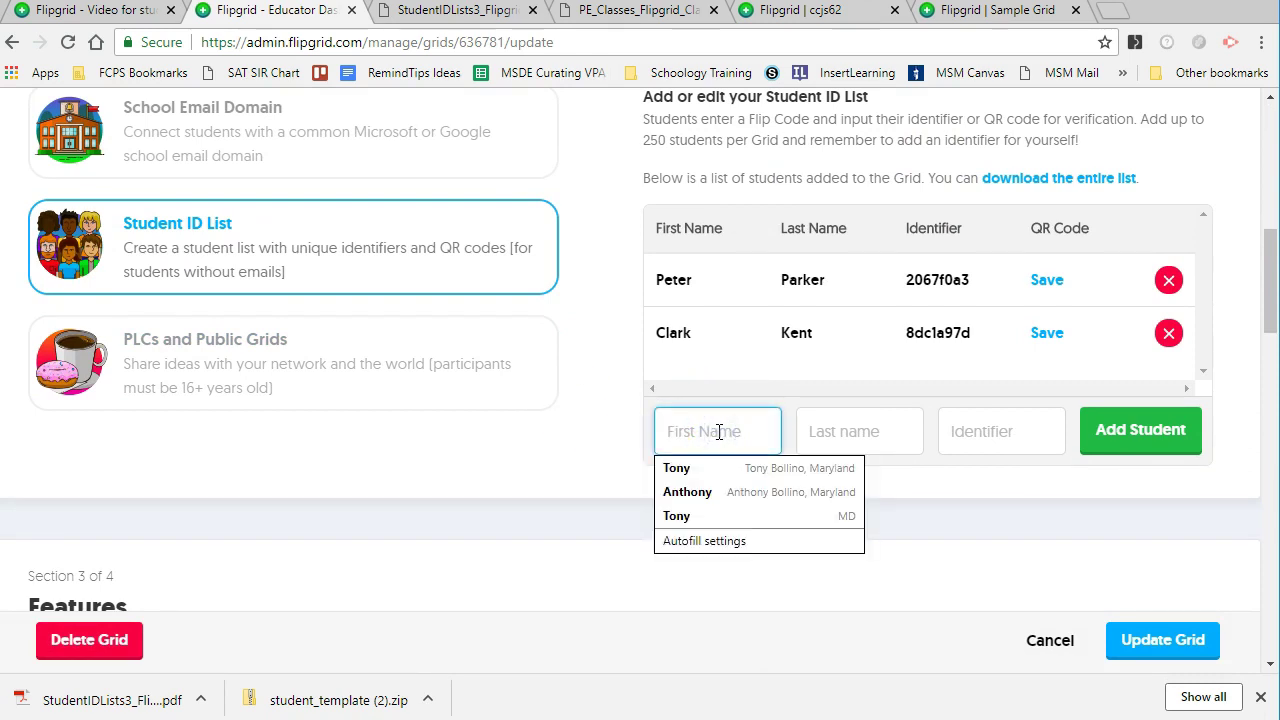
{"action": "left_click", "coordinate": [736, 431]}
{"action": "type", "text": "Tony"}
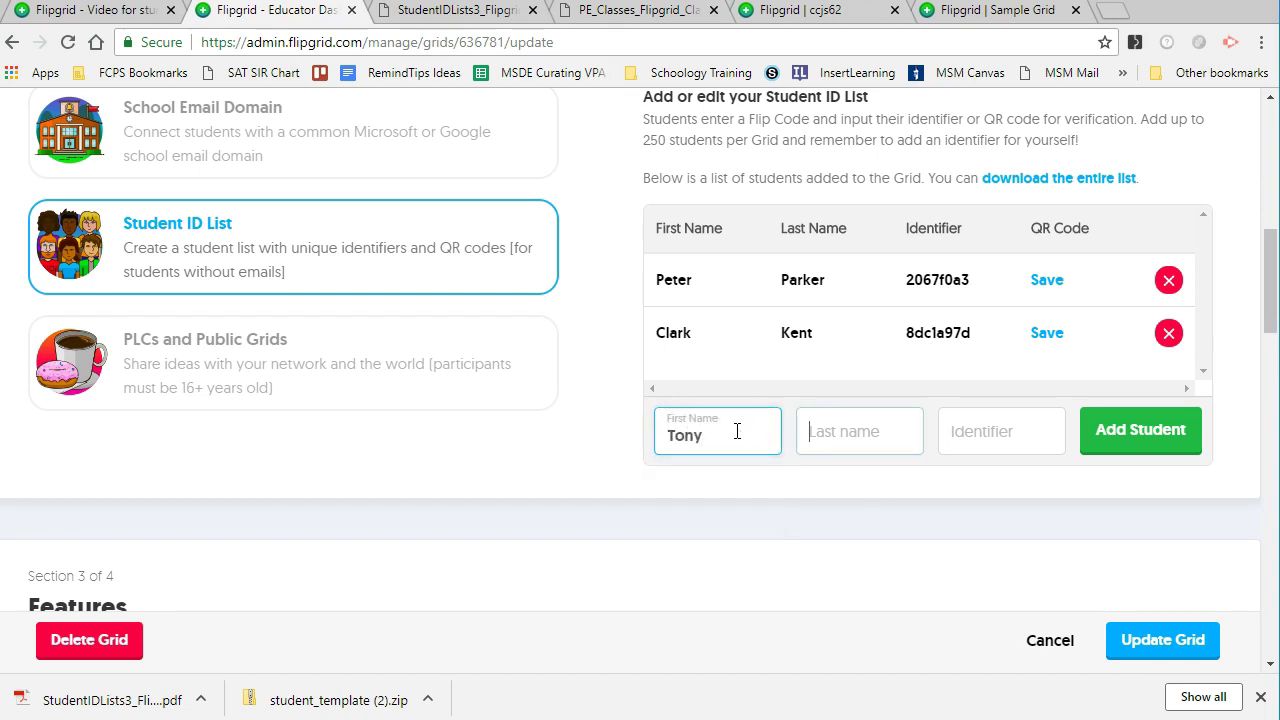
{"action": "key", "text": "Tab"}
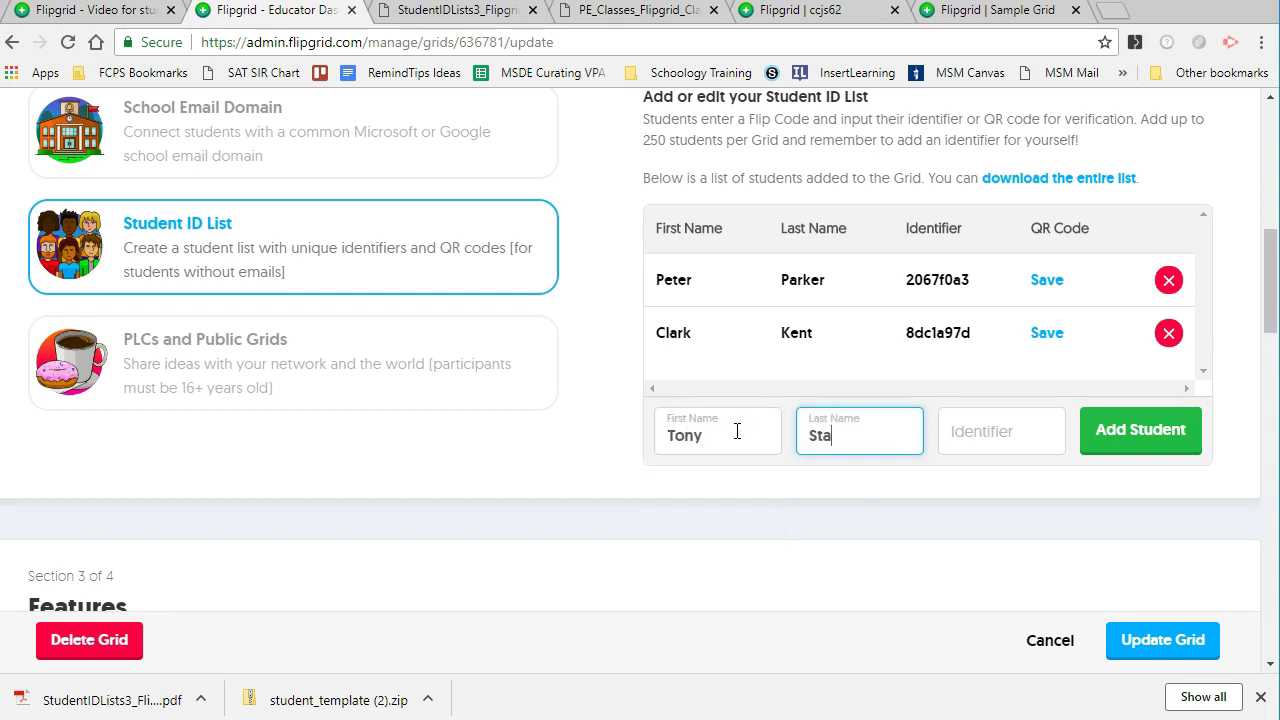
{"action": "left_click", "coordinate": [1108, 447]}
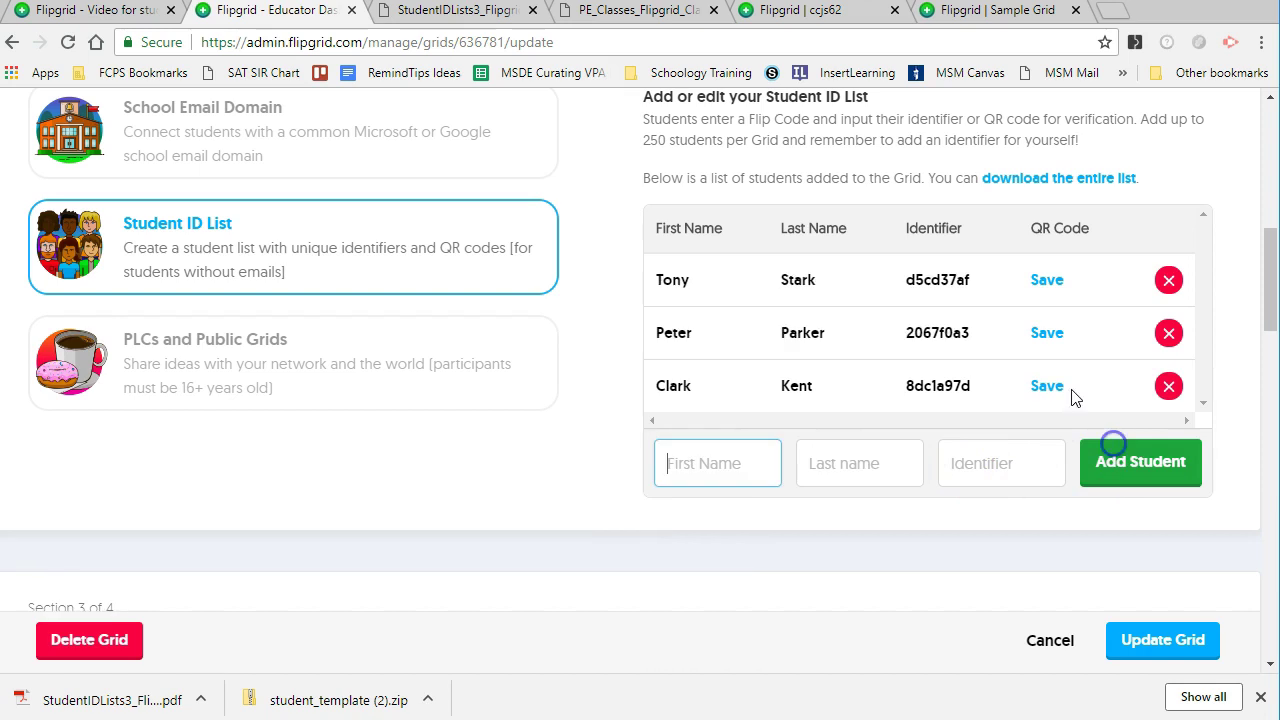
Step: Remove the last student in the Student ID List and save the grid update with the other settings as they are
{"action": "left_click", "coordinate": [1166, 386]}
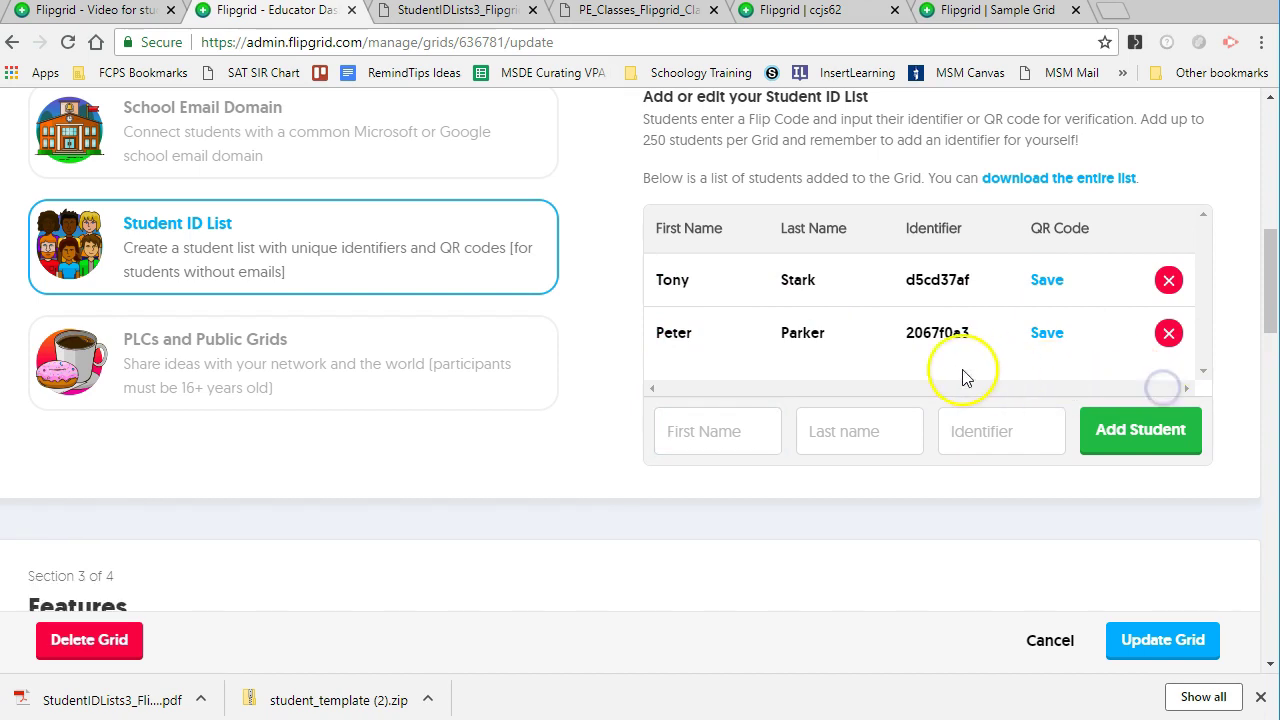
{"action": "scroll", "coordinate": [866, 575], "scroll_direction": "down", "scroll_amount": 3}
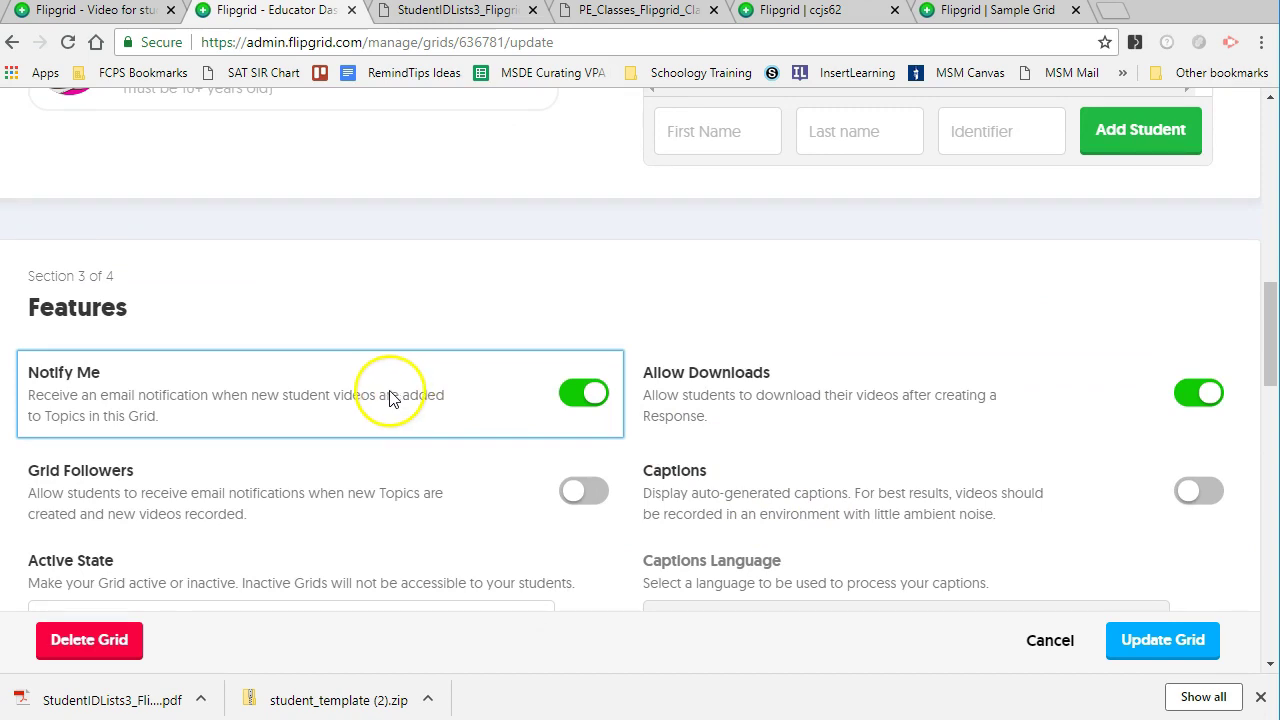
{"action": "scroll", "coordinate": [420, 440], "scroll_direction": "down", "scroll_amount": 3}
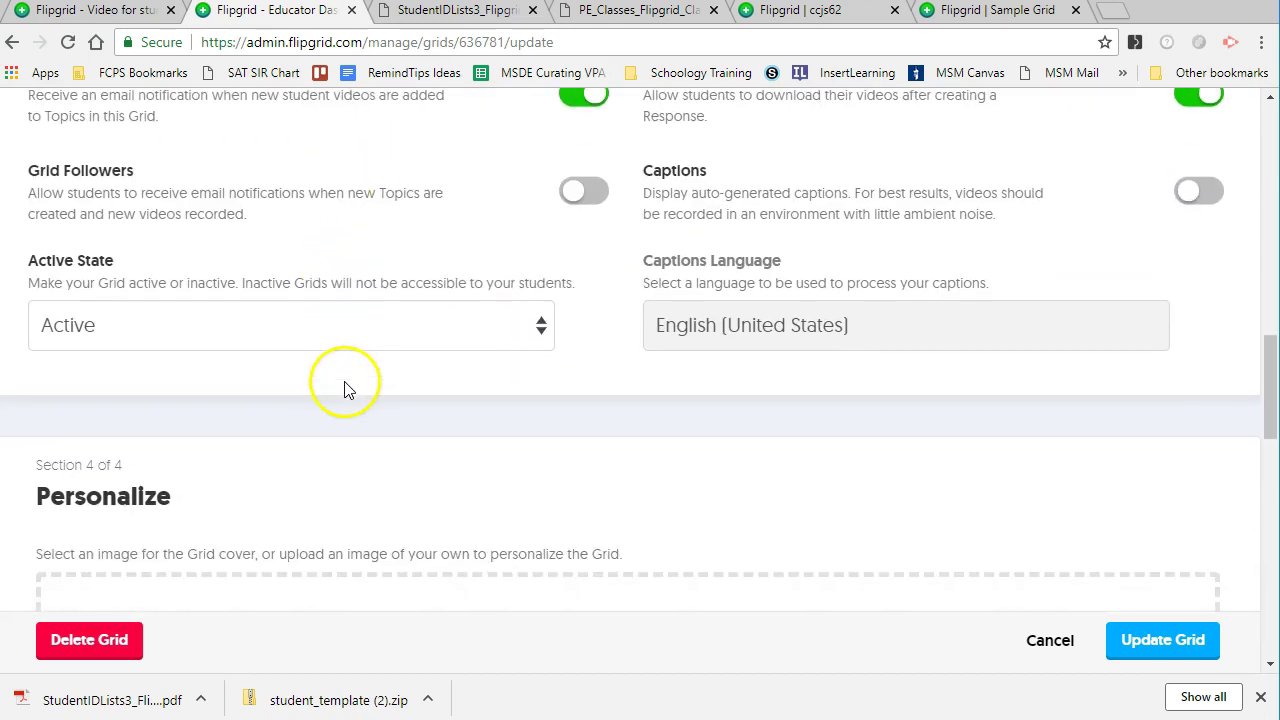
{"action": "scroll", "coordinate": [344, 388], "scroll_direction": "down", "scroll_amount": 6}
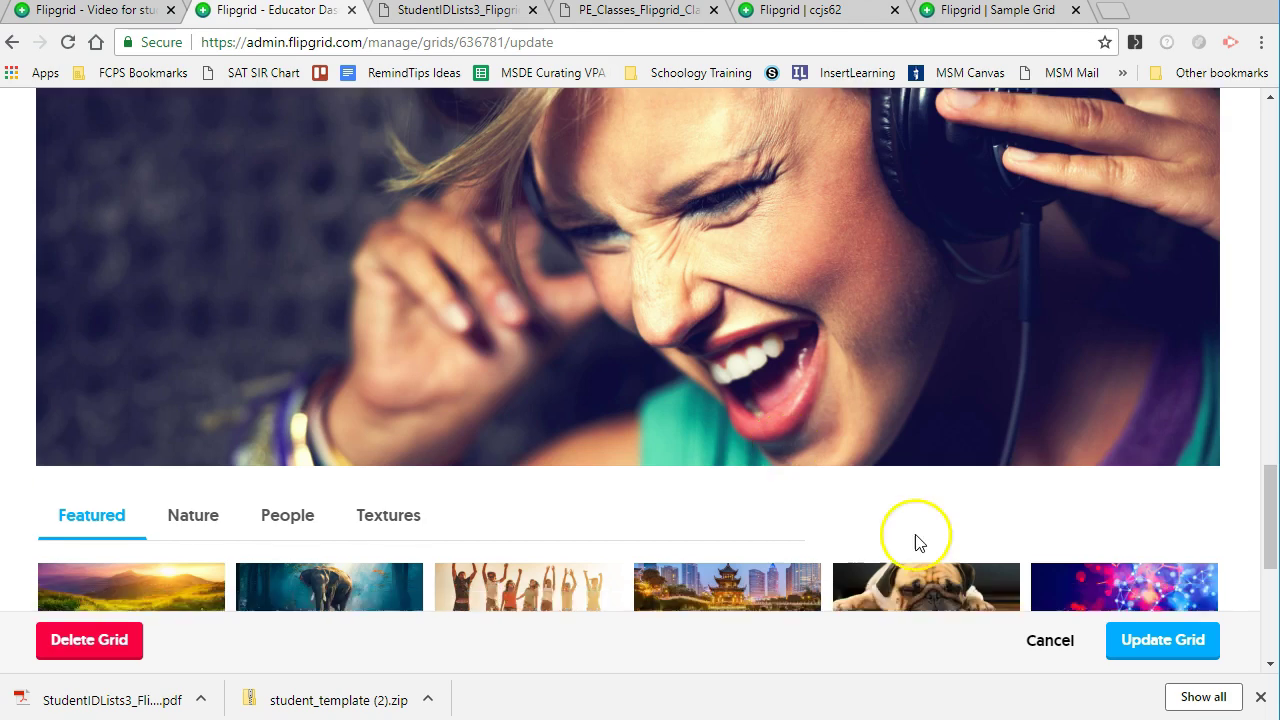
{"action": "scroll", "coordinate": [900, 530], "scroll_direction": "down", "scroll_amount": 4}
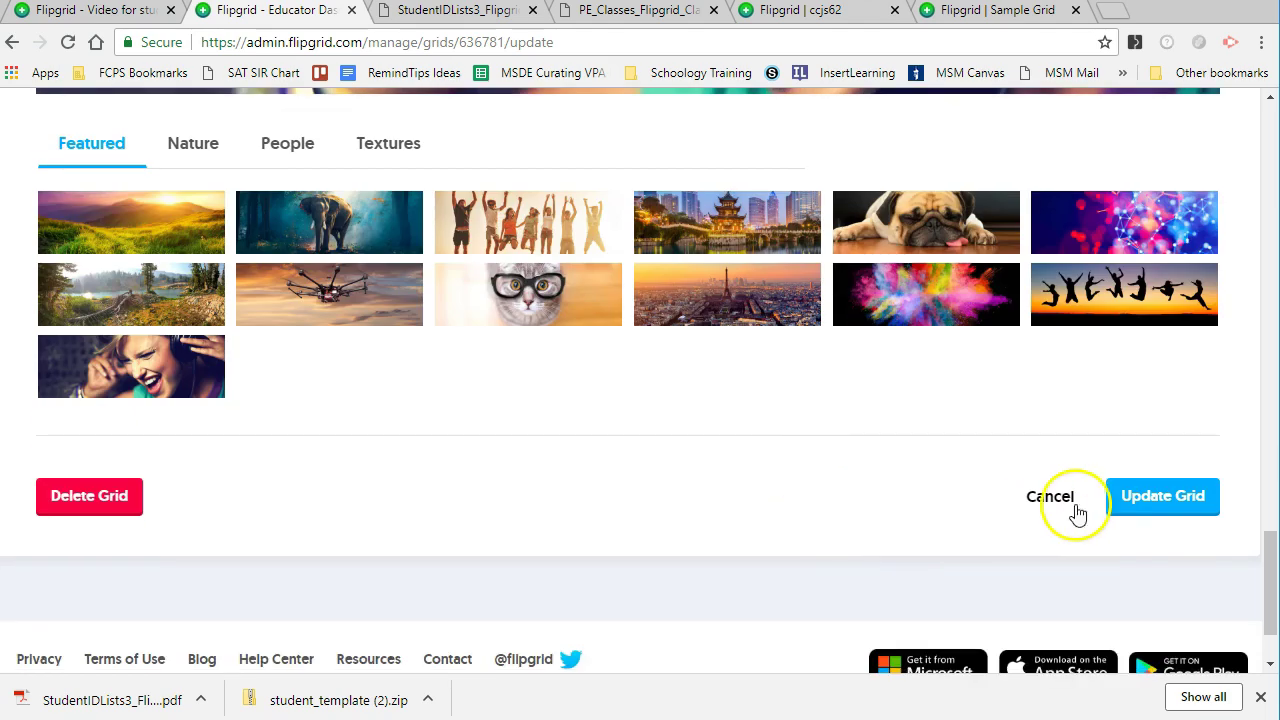
{"action": "left_click", "coordinate": [1150, 497]}
{"action": "scroll", "coordinate": [858, 447], "scroll_direction": "down", "scroll_amount": 1}
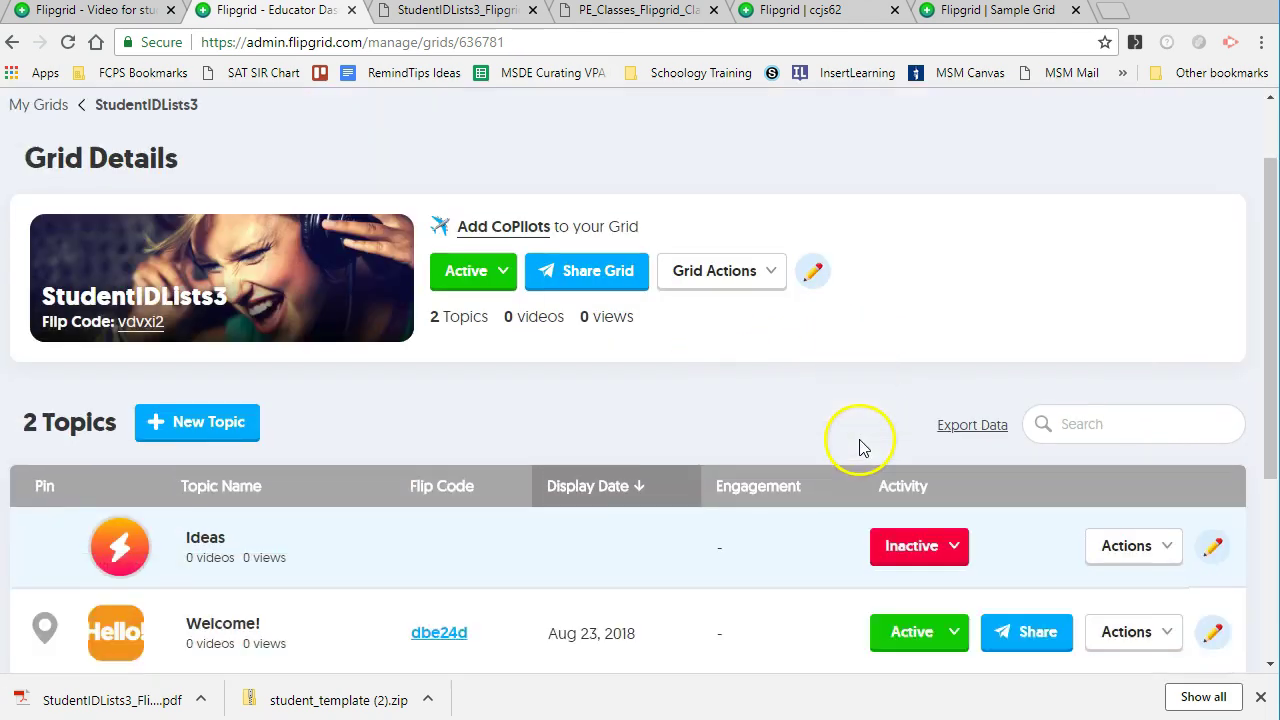